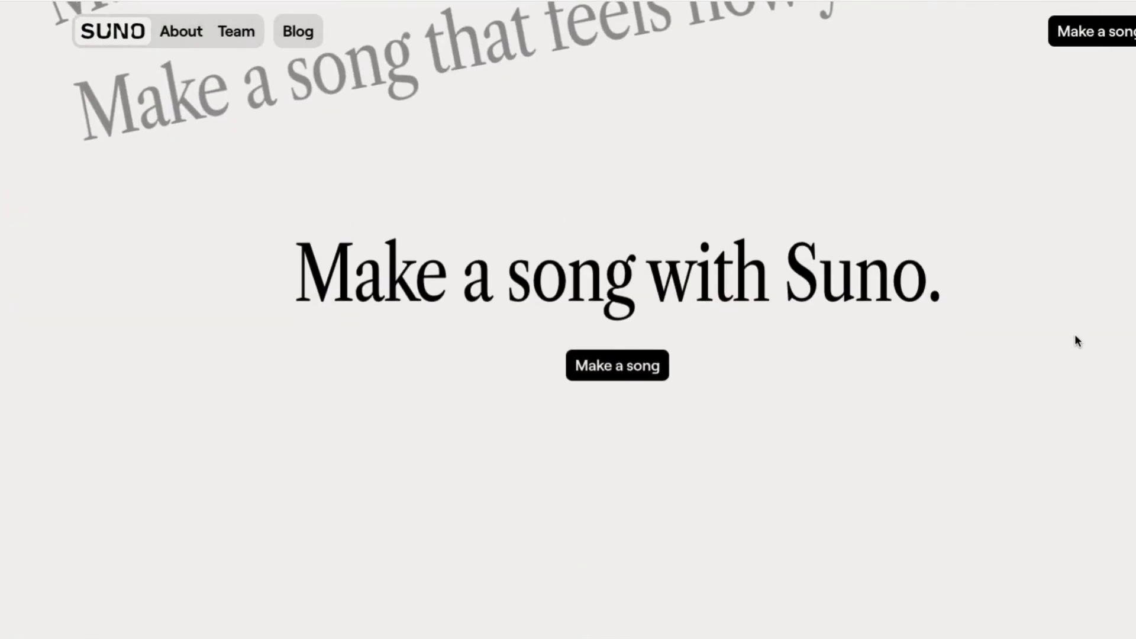
- Open the song-making app from the landing page and sign in to an account
click(615, 367)
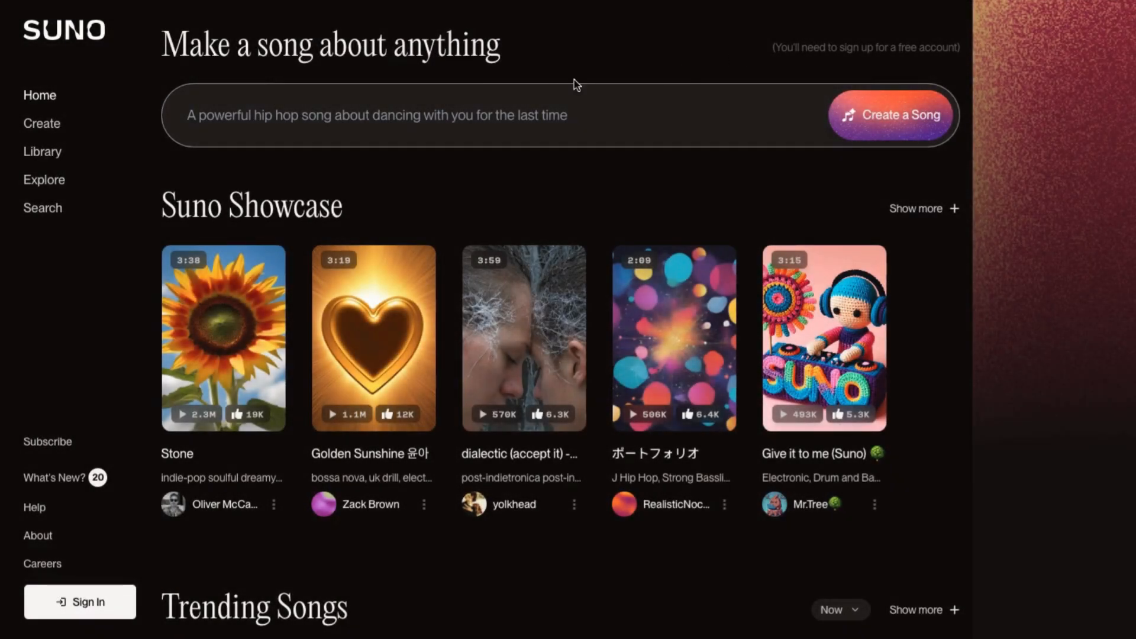
drag(519, 53, 164, 44)
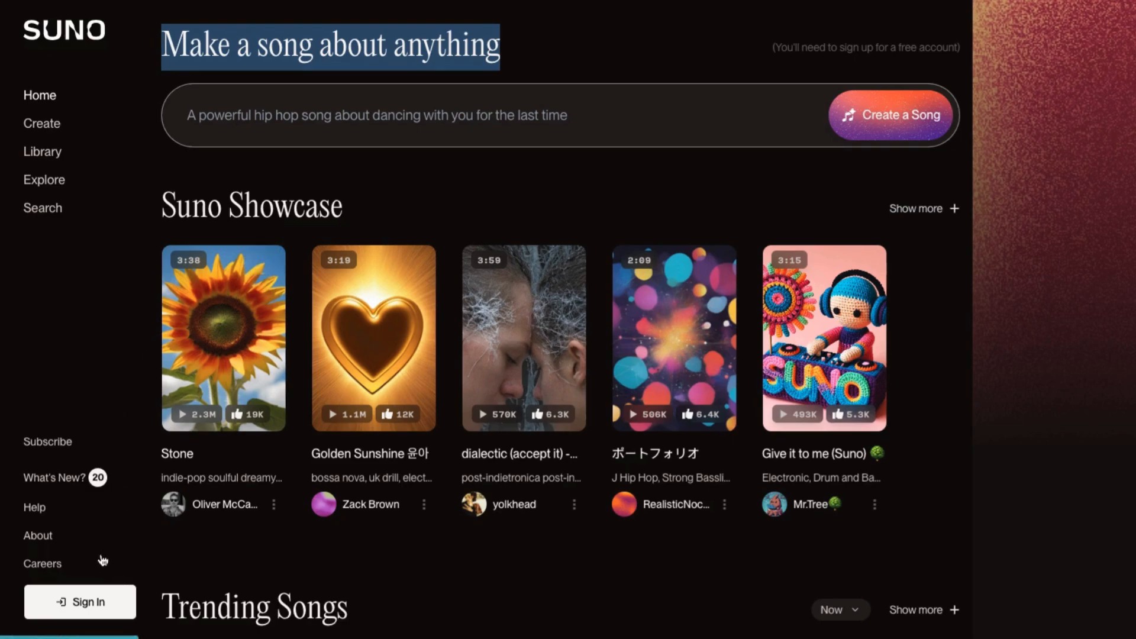
click(81, 606)
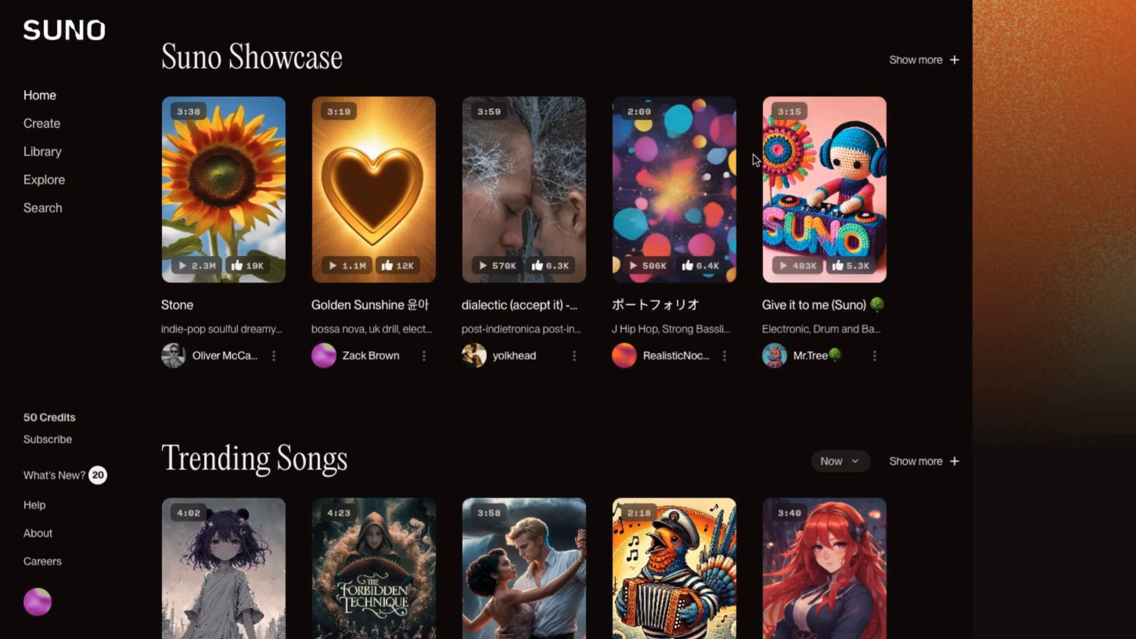
- Browse the home page sections from Suno Showcase through Trending Songs, New, Community Playlists and Top Categories
drag(355, 60, 159, 59)
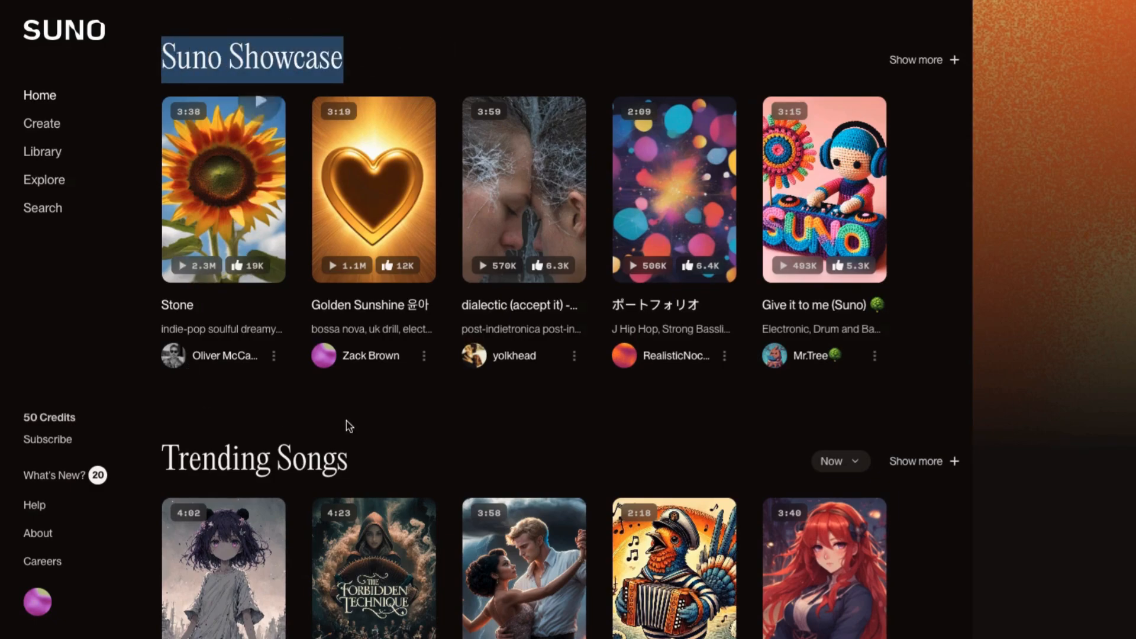
scroll(284, 416, down, 5)
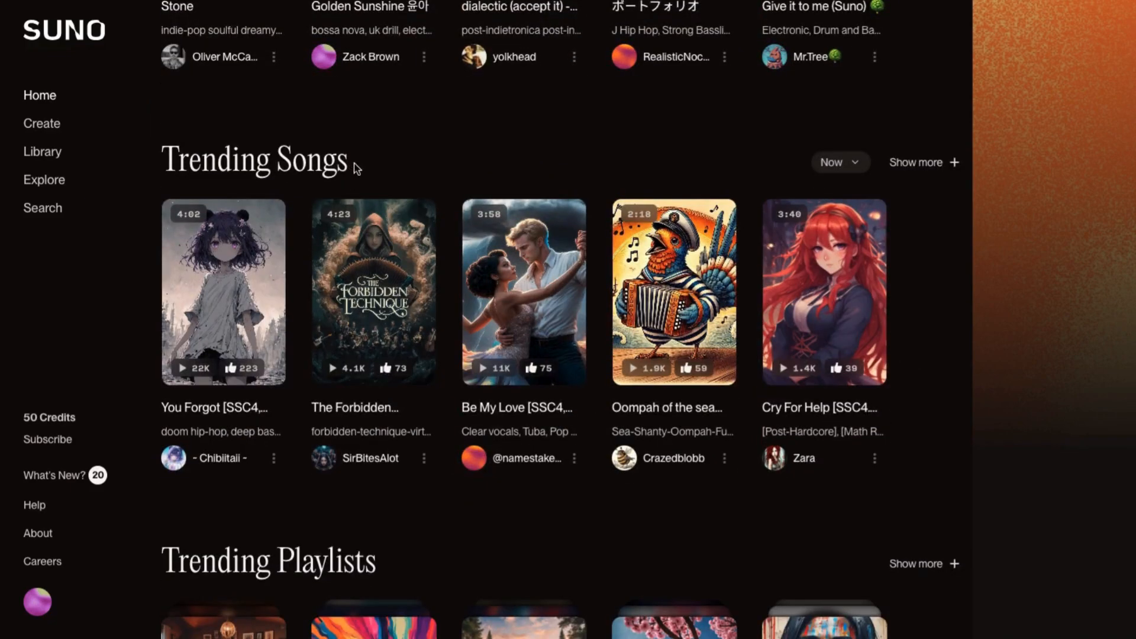
drag(353, 164, 183, 155)
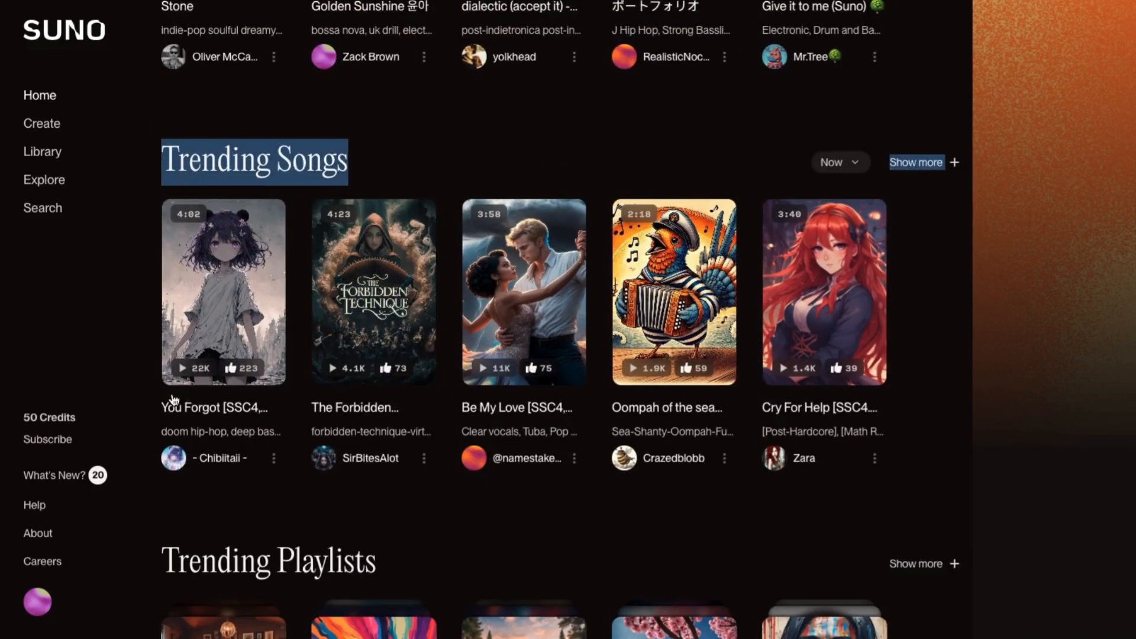
scroll(446, 406, down, 6)
drag(398, 196, 163, 195)
scroll(887, 485, down, 8)
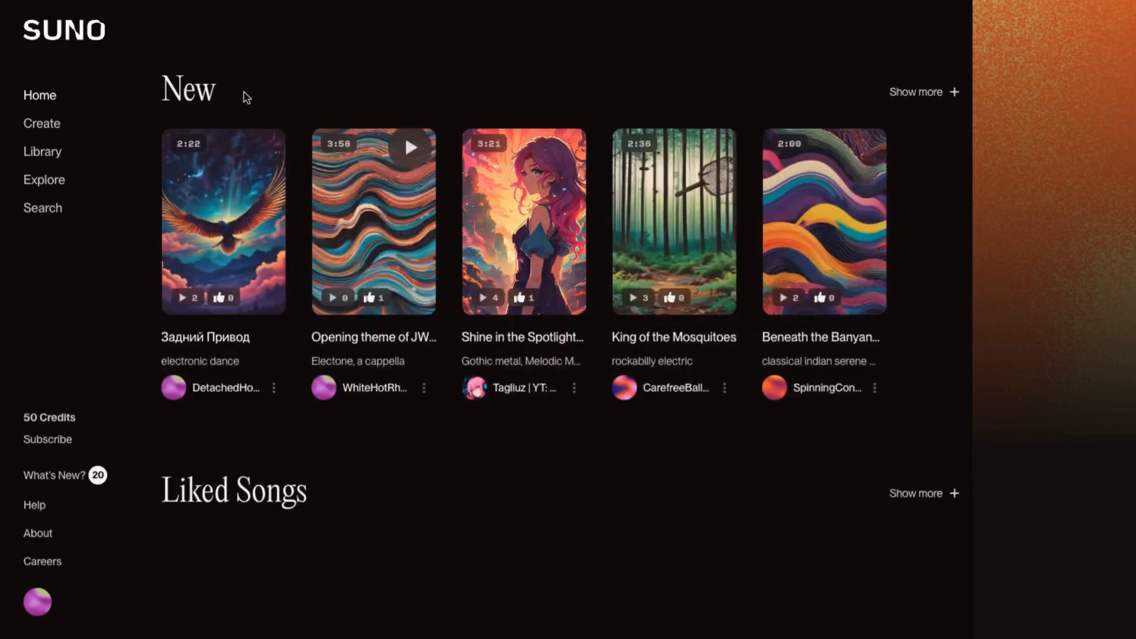
drag(220, 105, 160, 98)
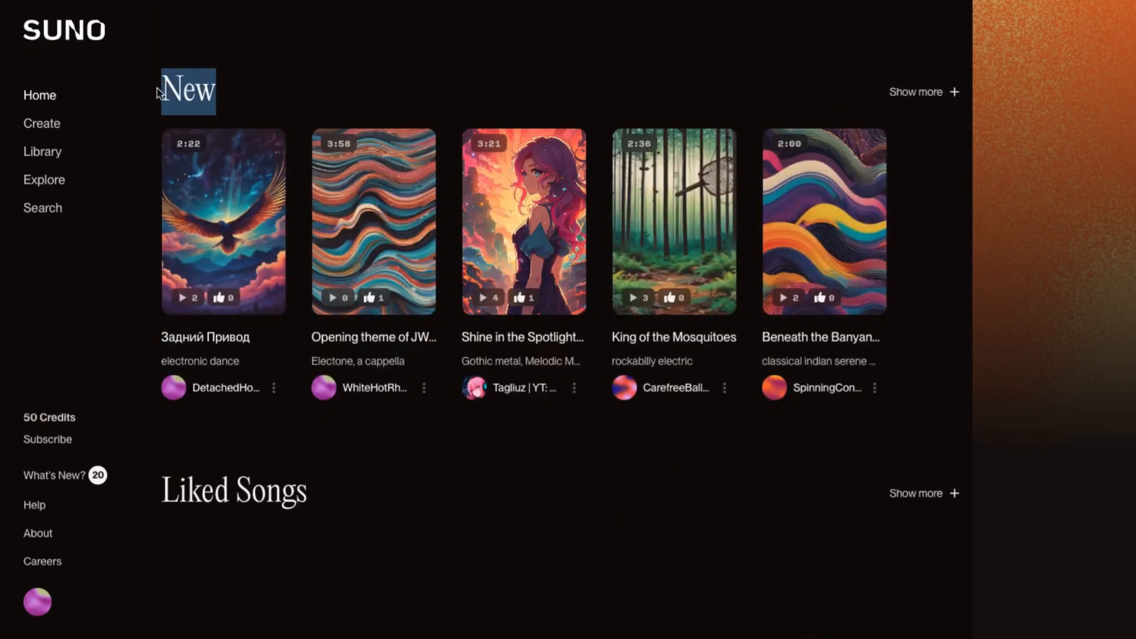
scroll(446, 465, down, 5)
drag(314, 179, 159, 178)
scroll(446, 378, down, 5)
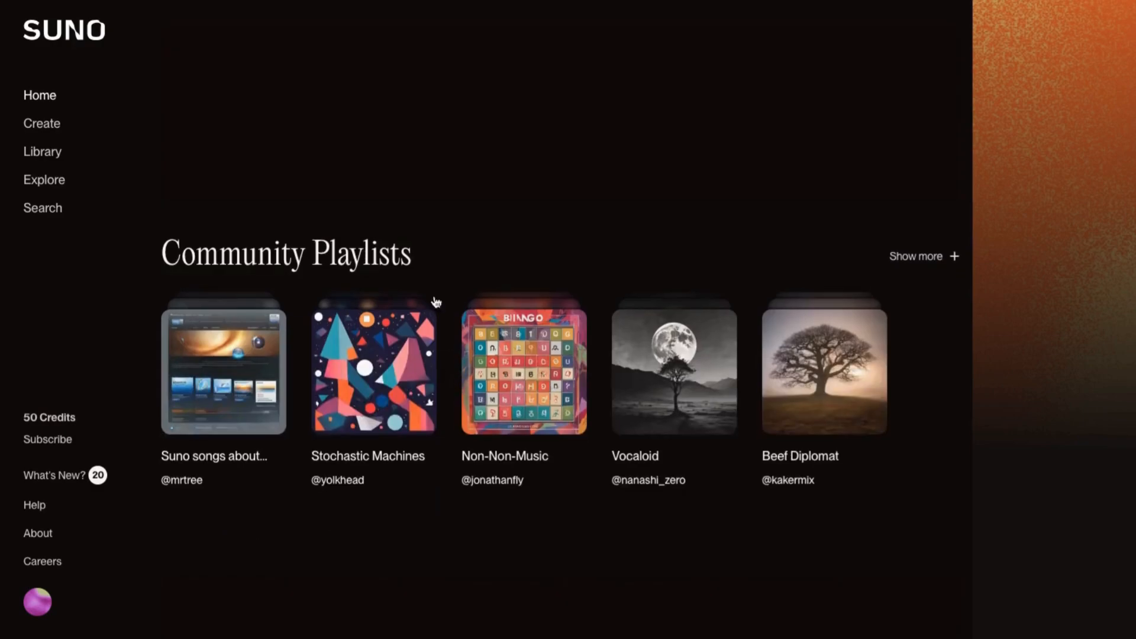
drag(412, 254, 171, 250)
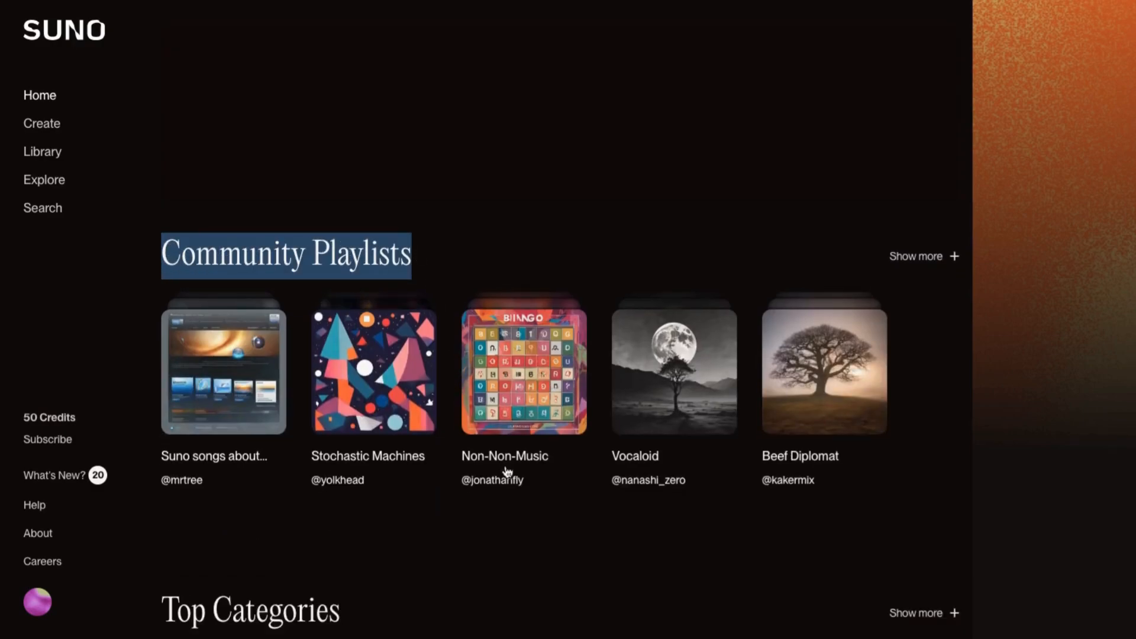
scroll(530, 482, down, 8)
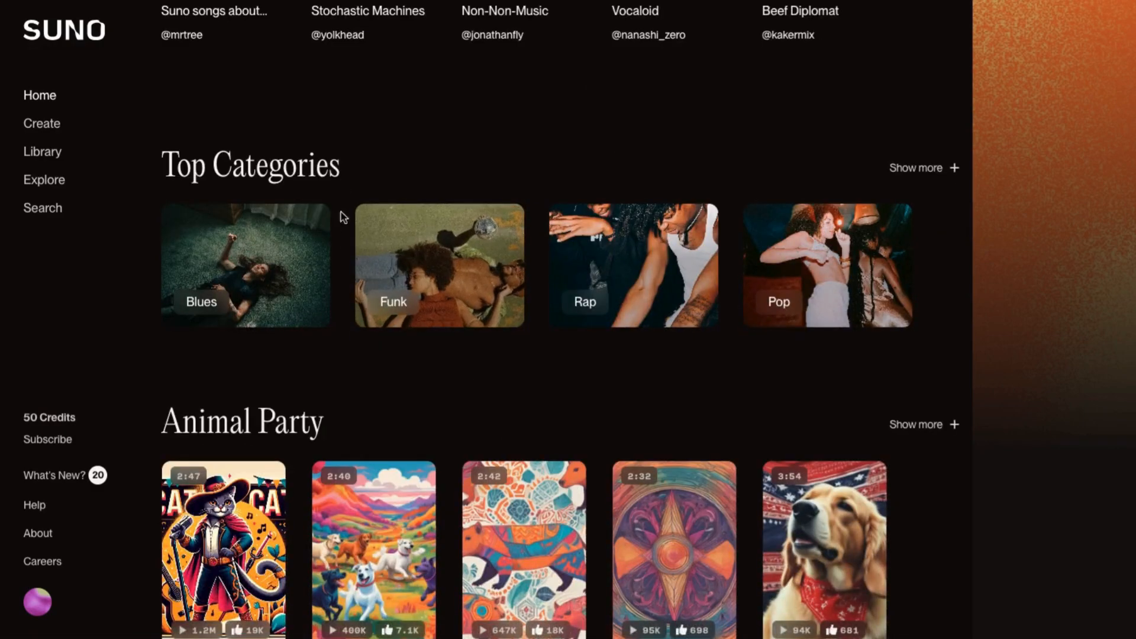
drag(341, 167, 165, 161)
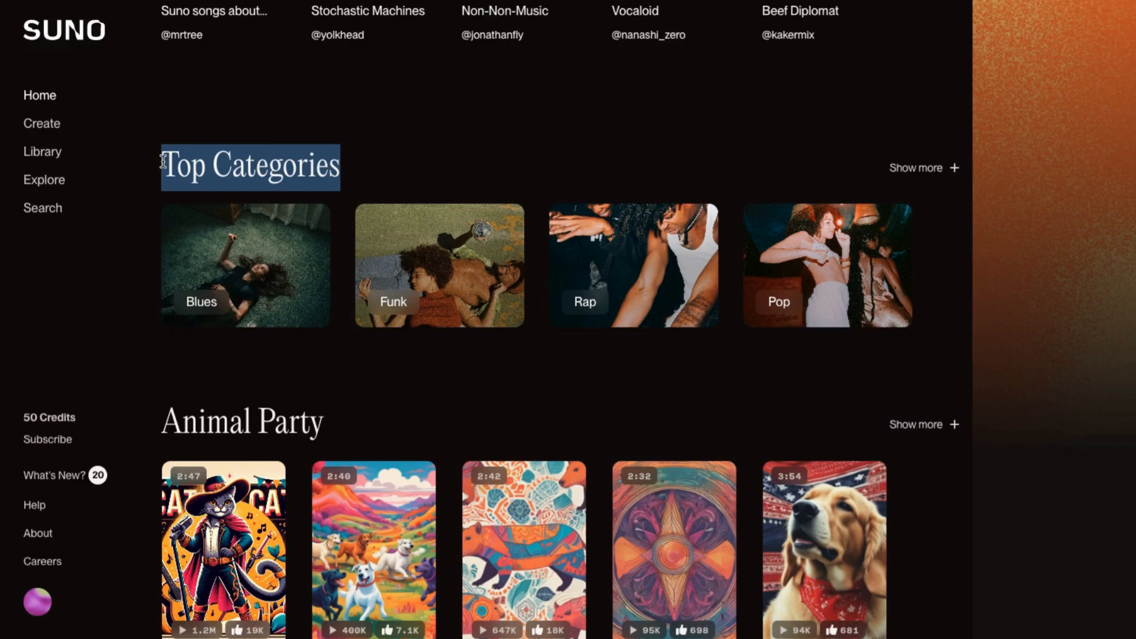
scroll(561, 512, down, 10)
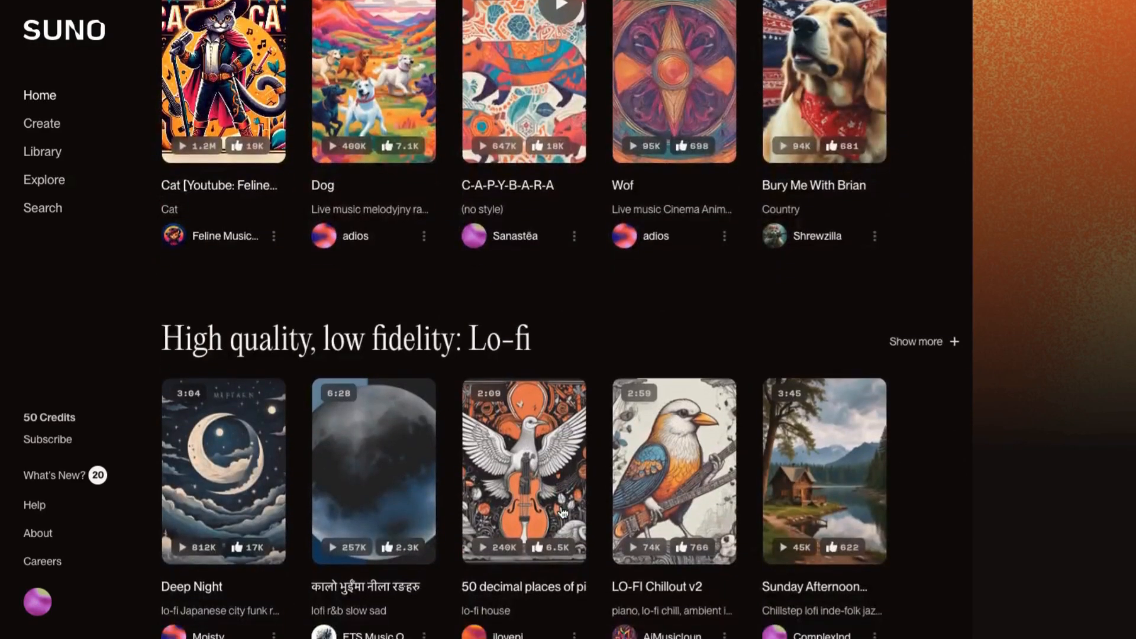
scroll(1045, 486, up, 8)
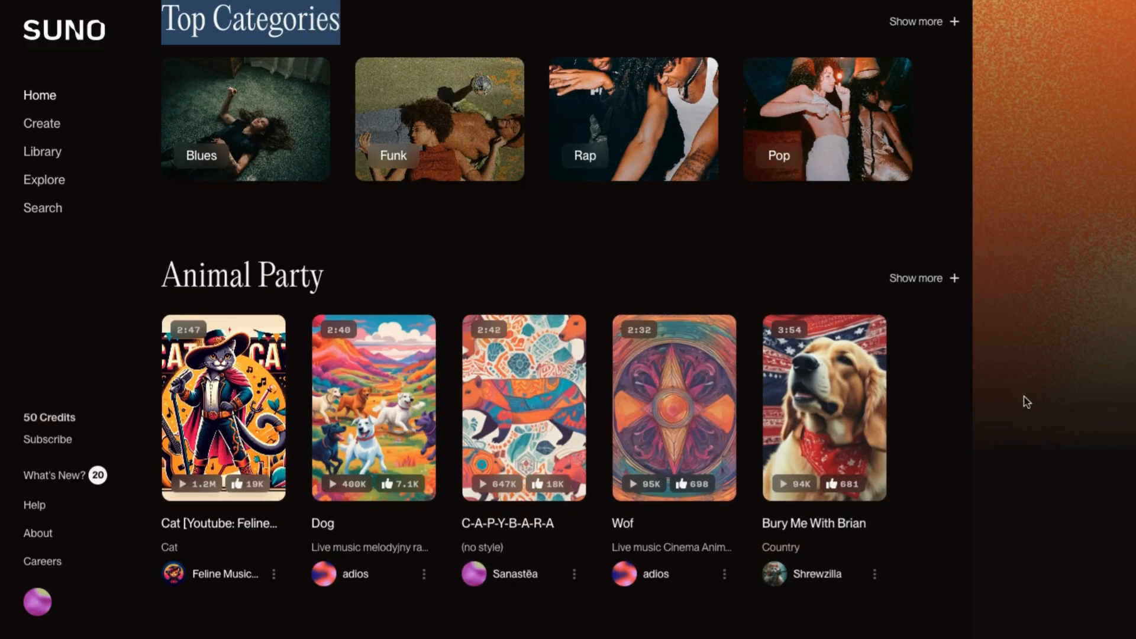
scroll(566, 320, up, 10)
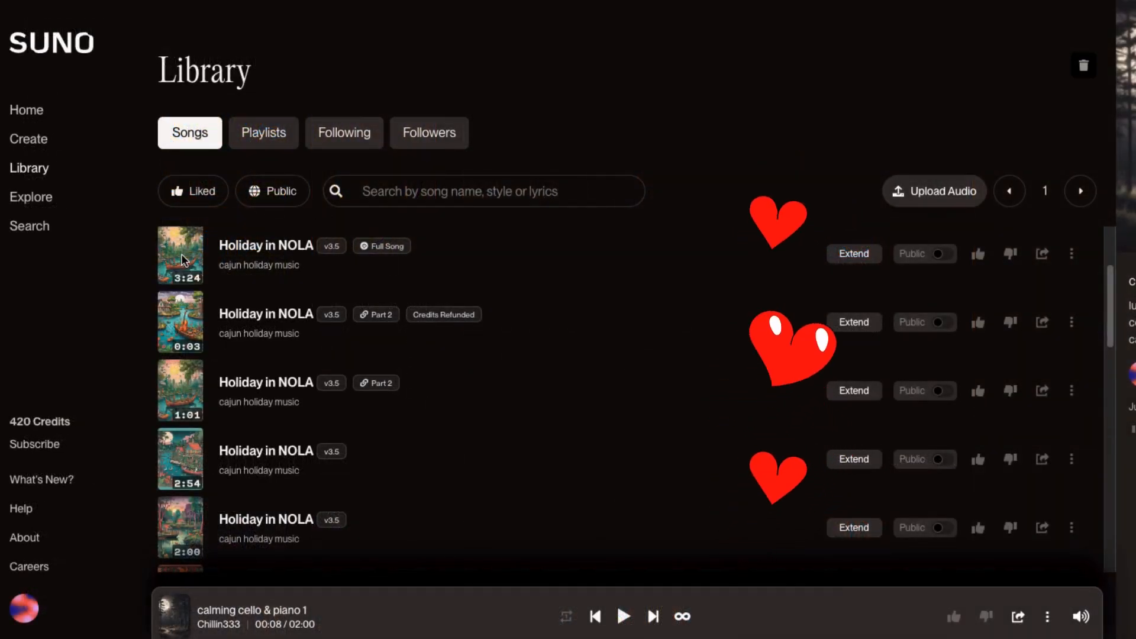
- In the library, play and pause the Holiday in NOLA song, then play and pause calming cello & piano 1
click(184, 261)
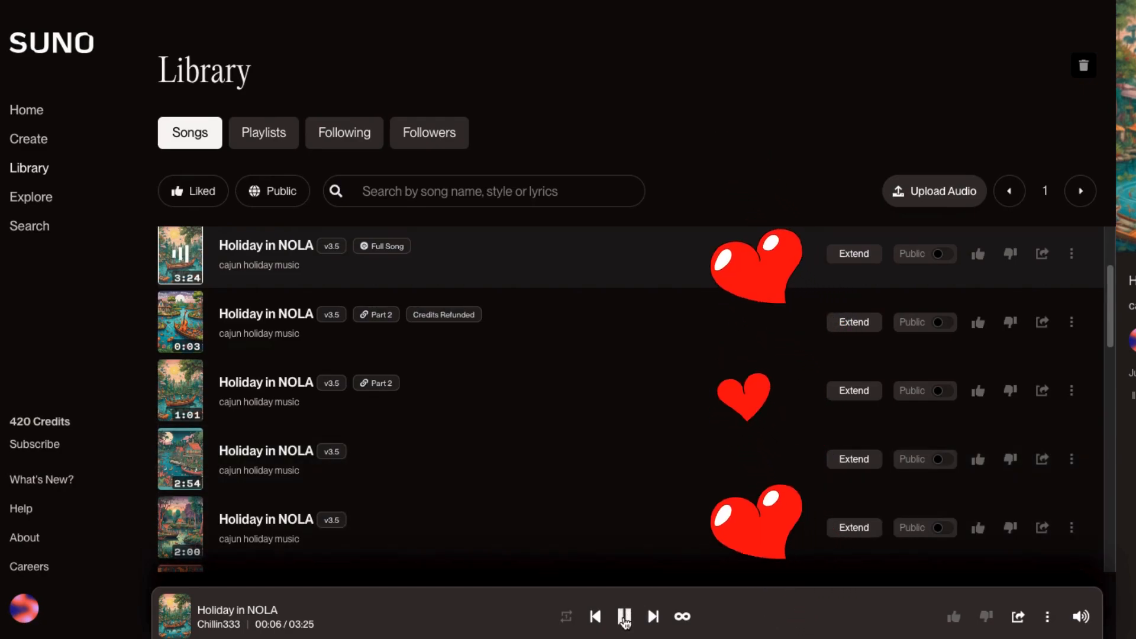
click(624, 618)
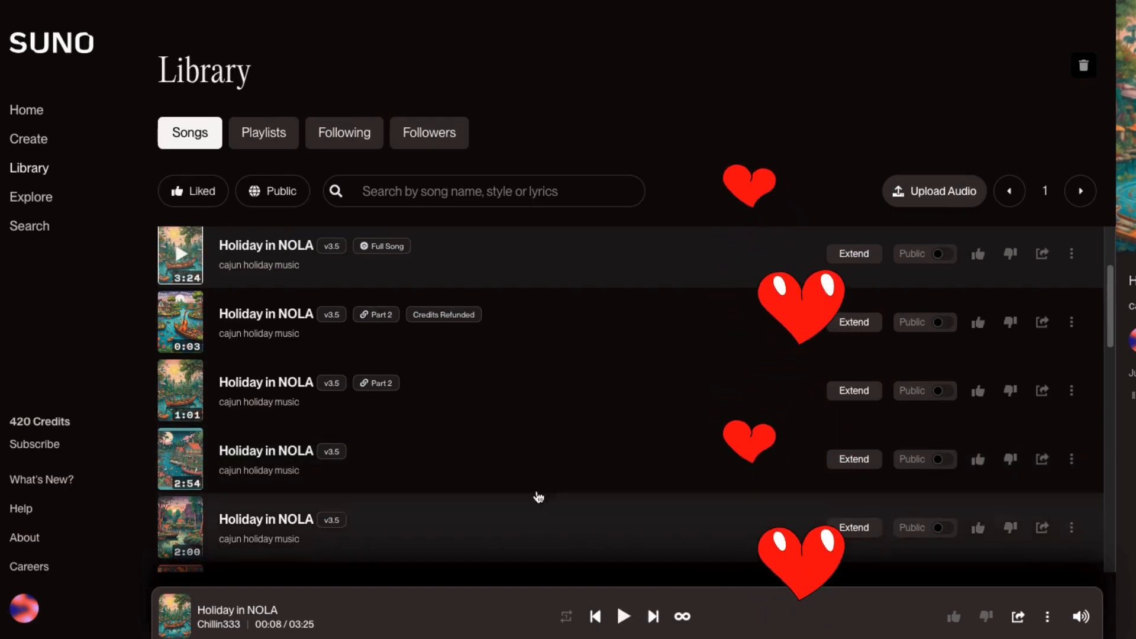
scroll(363, 398, down, 6)
scroll(361, 397, down, 2)
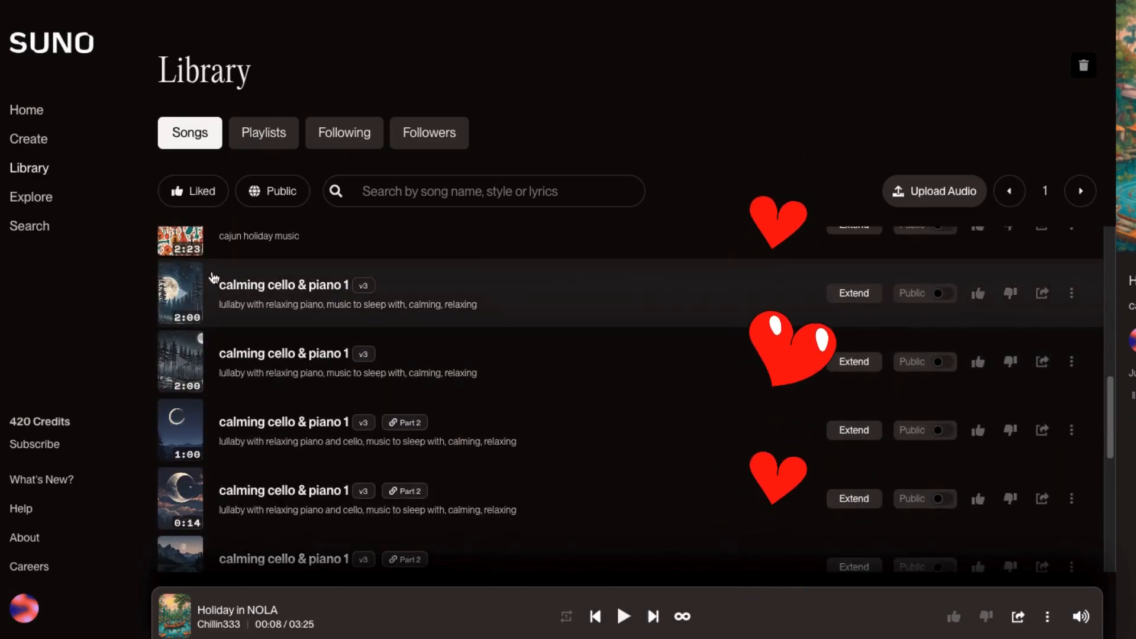
click(184, 296)
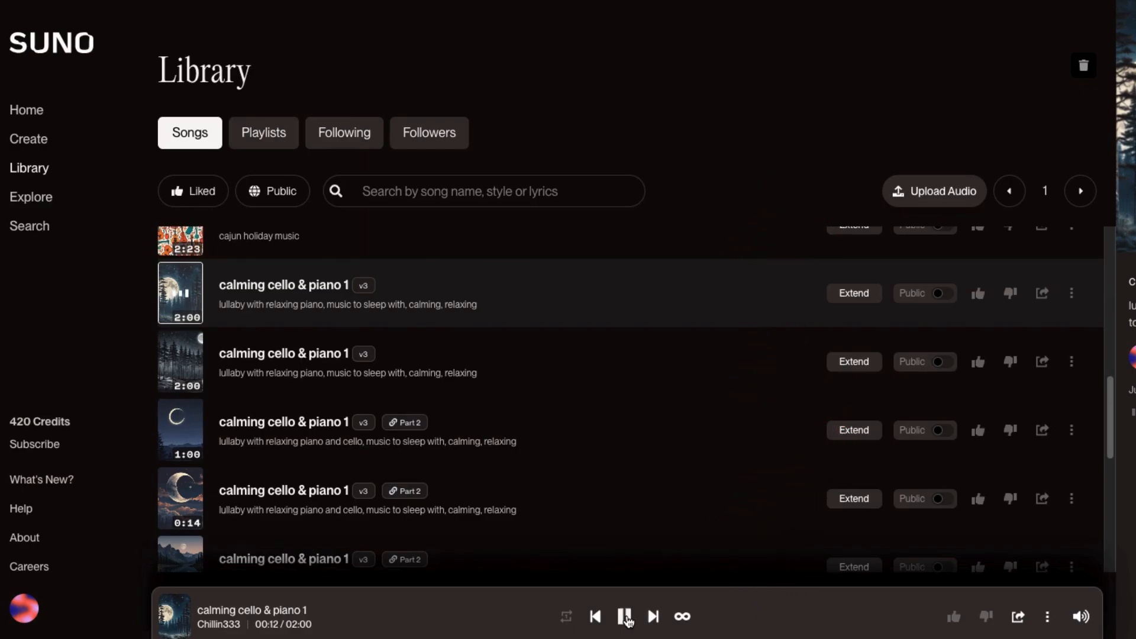
click(626, 618)
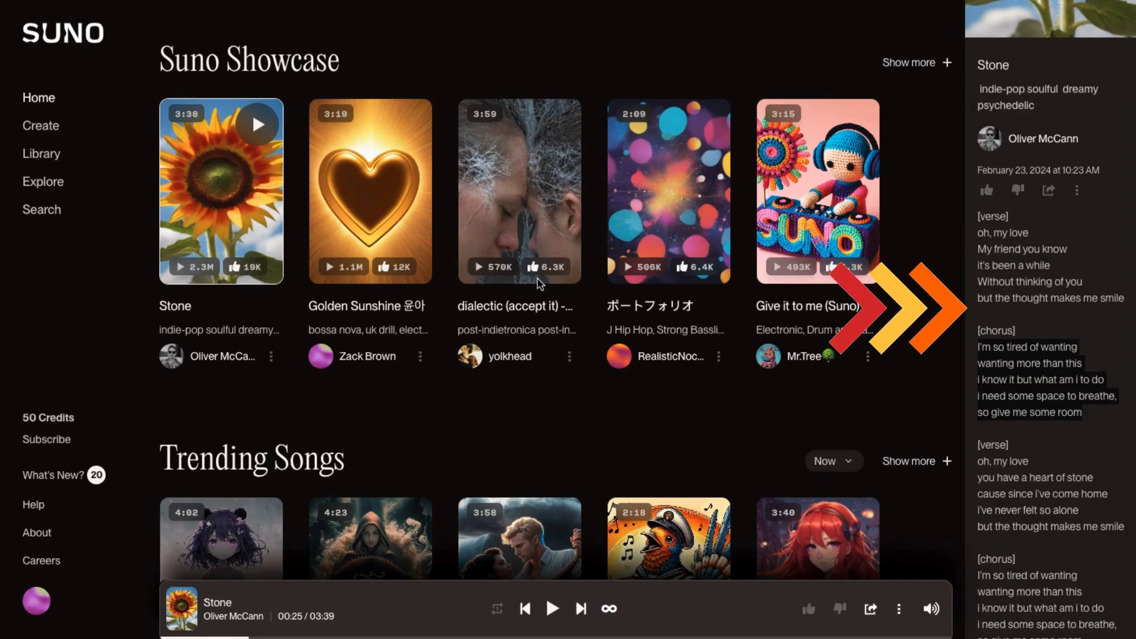
- Show more songs in the Suno Showcase section of the home page
scroll(539, 284, down, 1)
scroll(540, 284, up, 1)
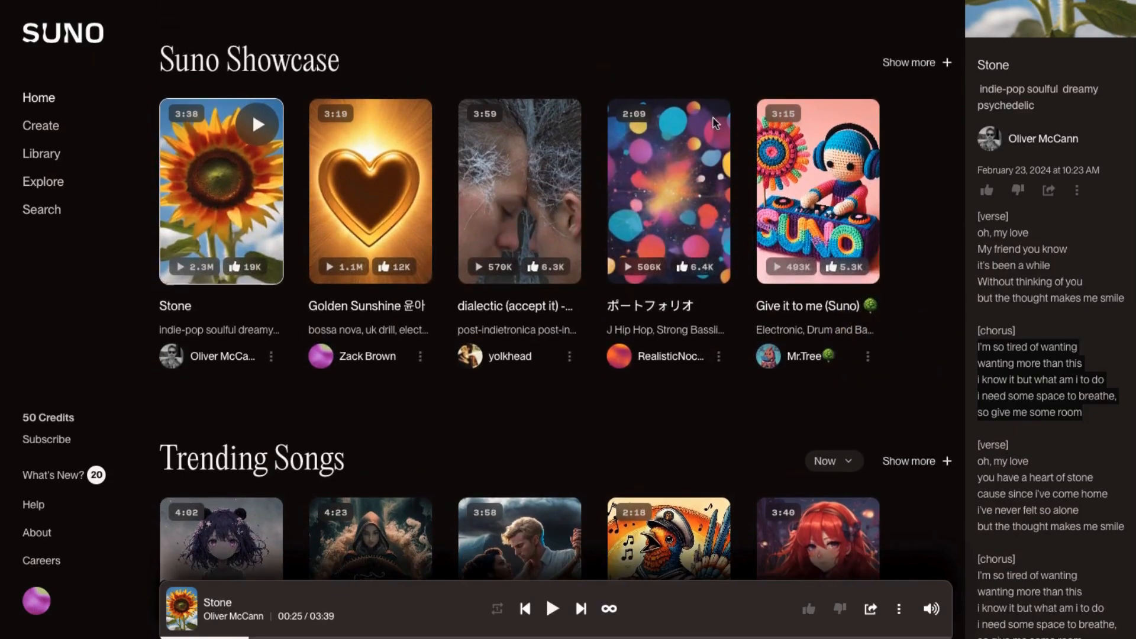
click(945, 63)
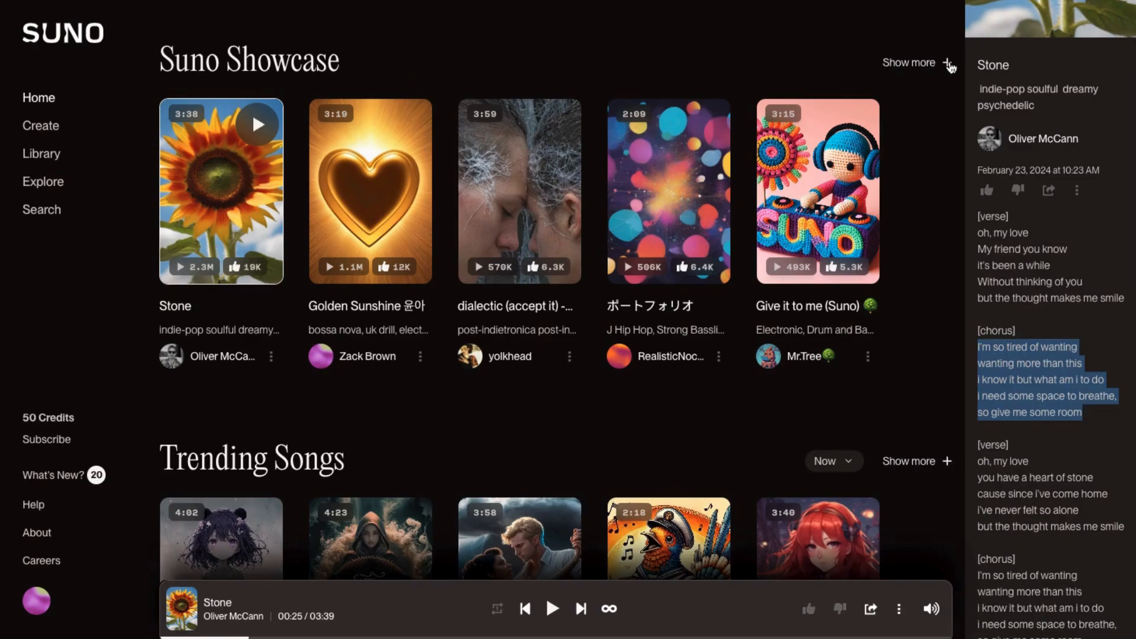
click(948, 63)
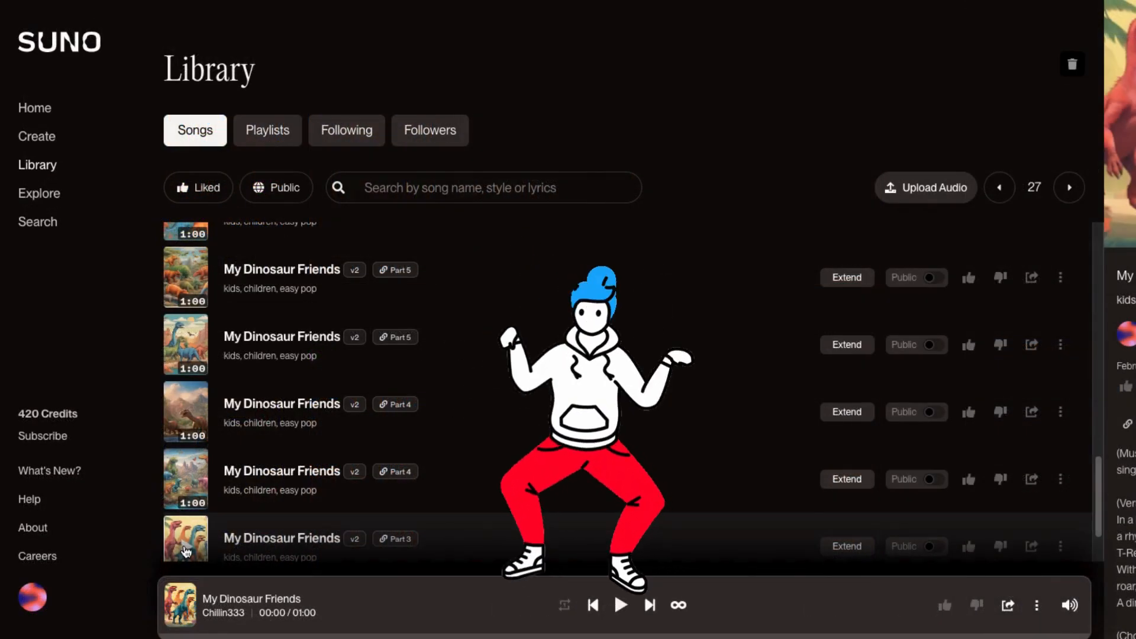
- Load My Dinosaur Friends, Time for bed and a We're marching to the rhythm song from the library into the player
click(186, 551)
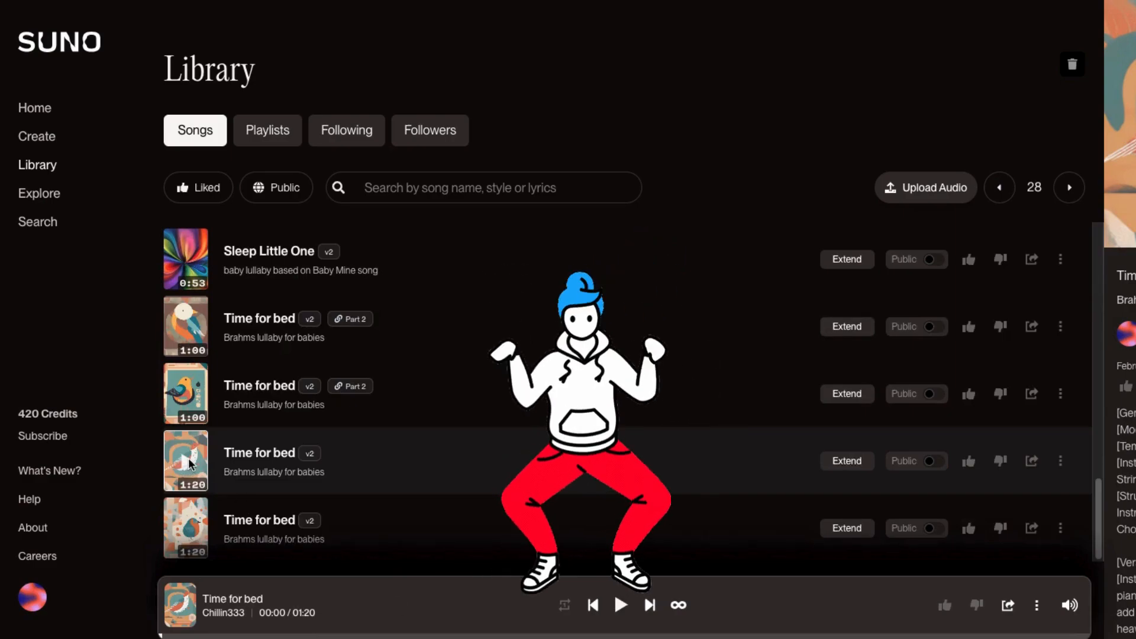
click(189, 465)
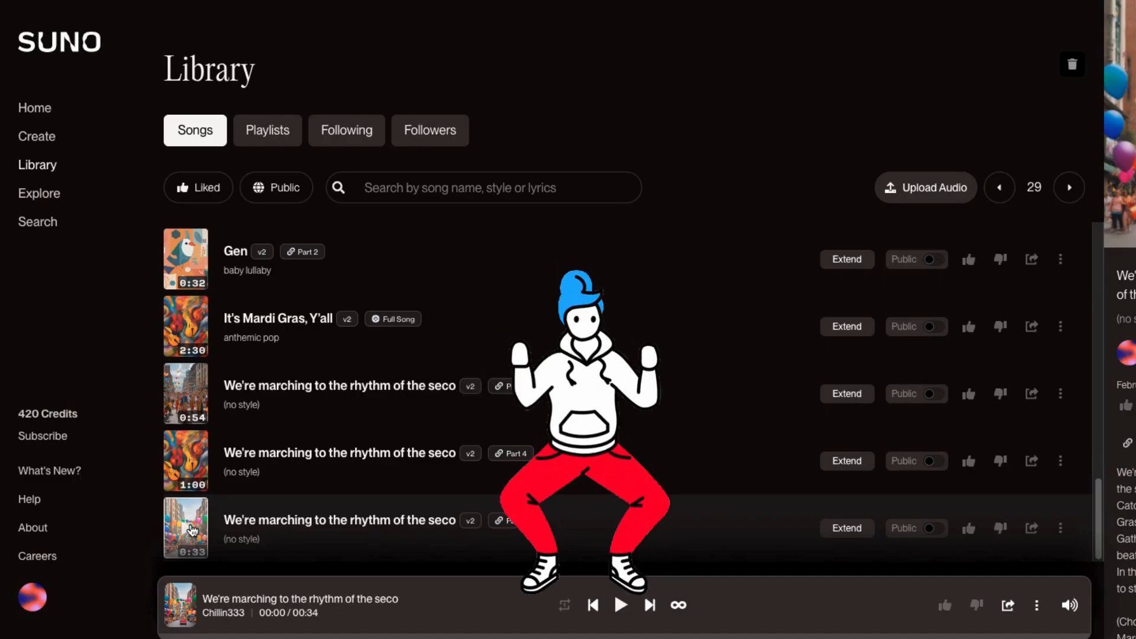
click(192, 529)
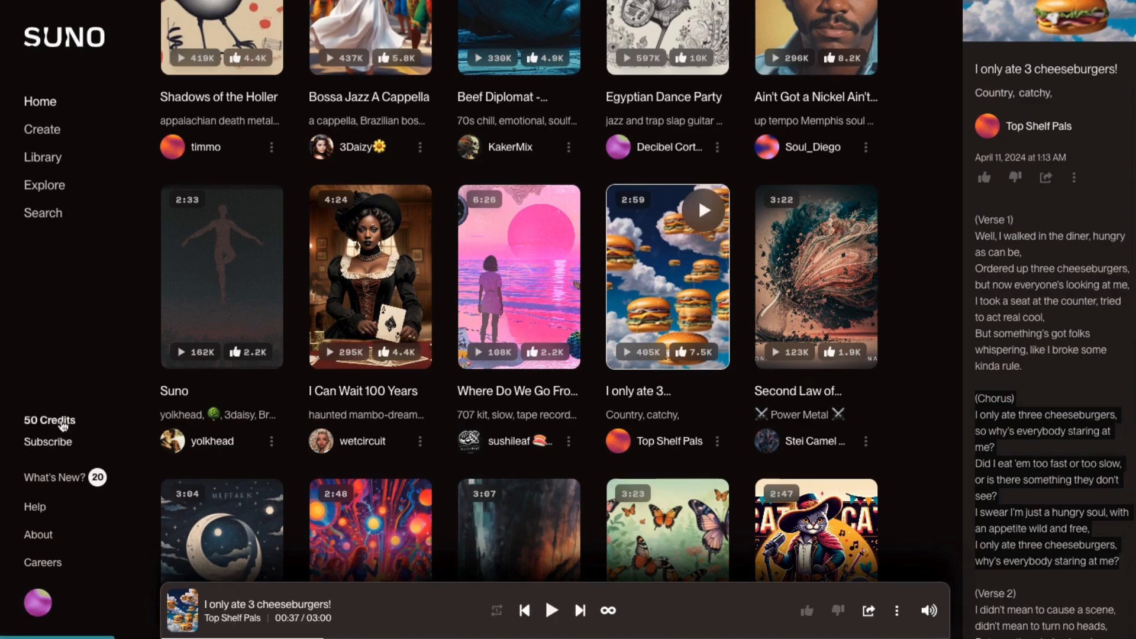
- Open the subscription page and review the Basic Plan's price, daily credits and non-commercial terms
click(47, 444)
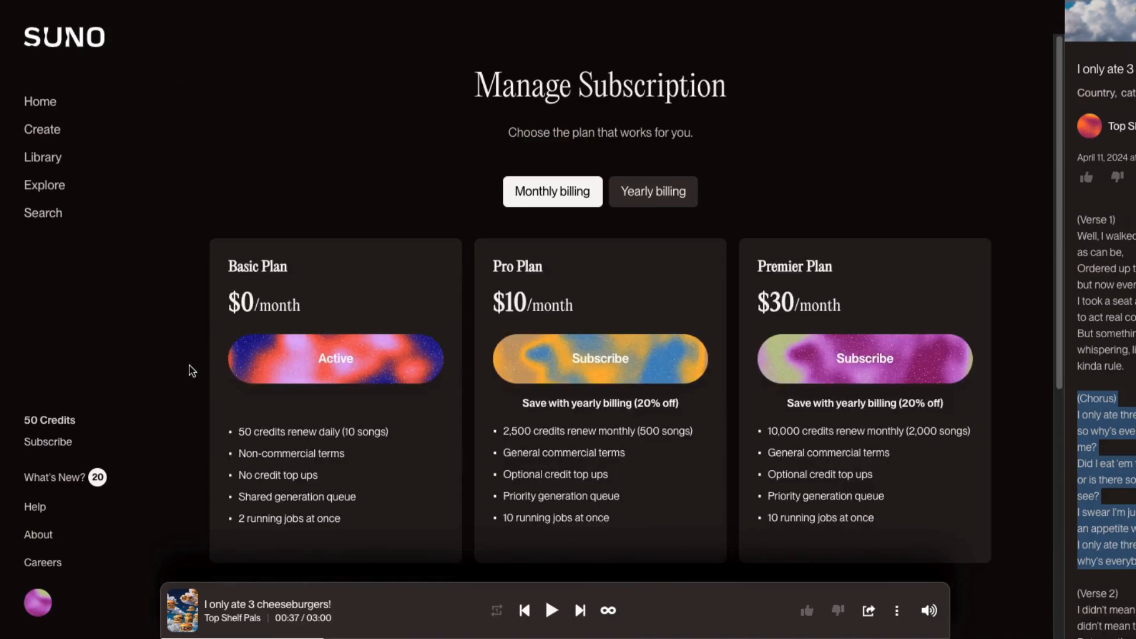
scroll(190, 364, down, 2)
drag(292, 131, 225, 130)
drag(308, 171, 229, 164)
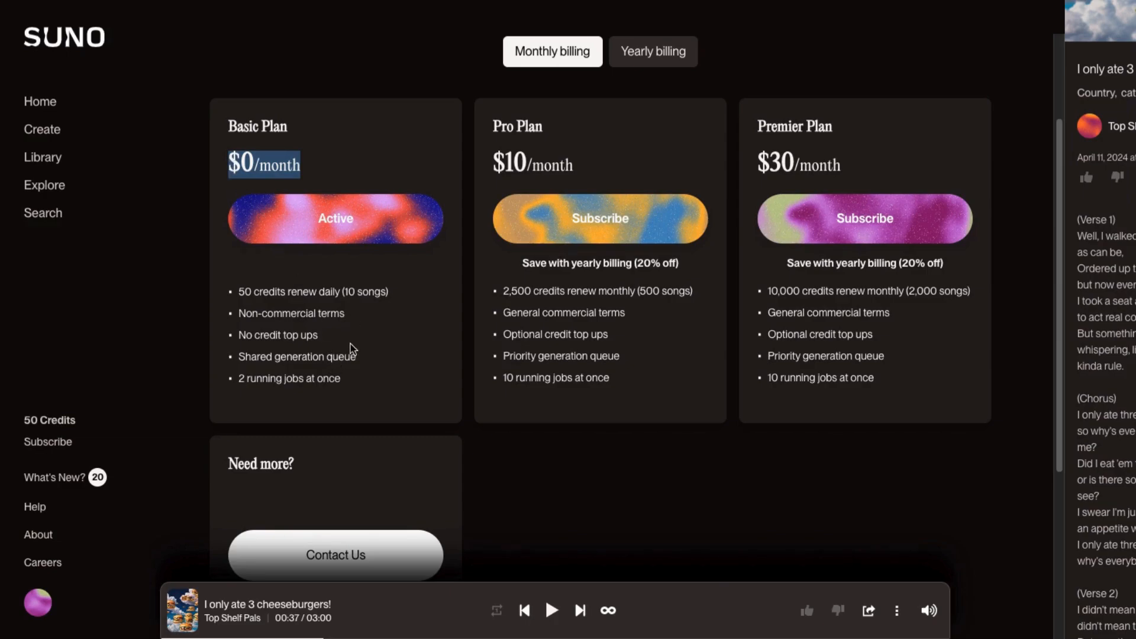
drag(395, 297, 240, 289)
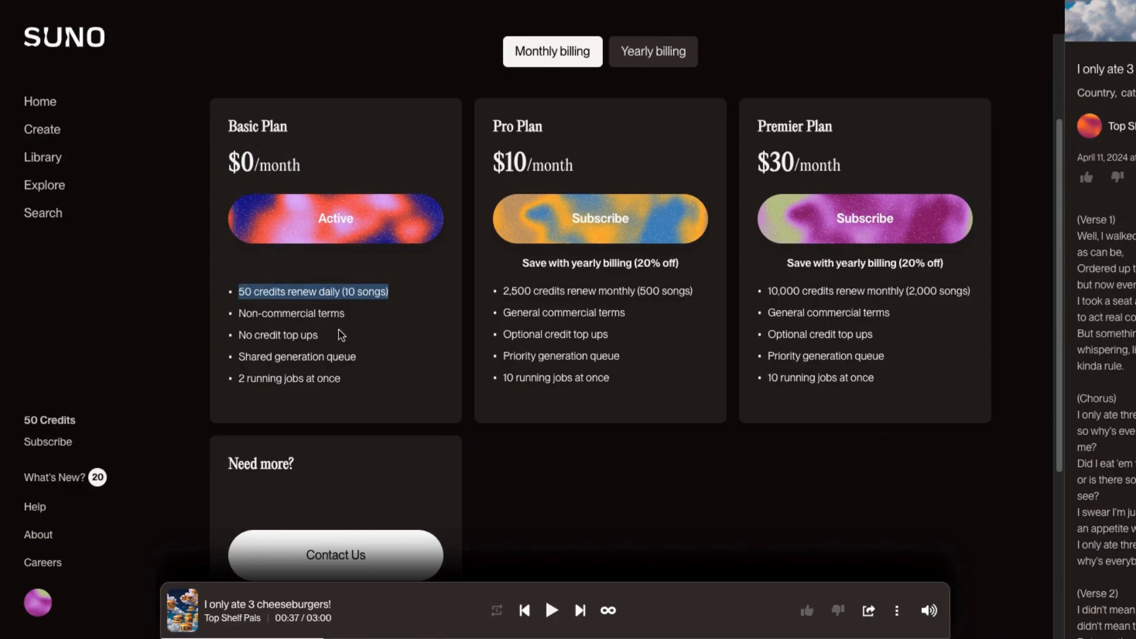
drag(346, 314, 238, 314)
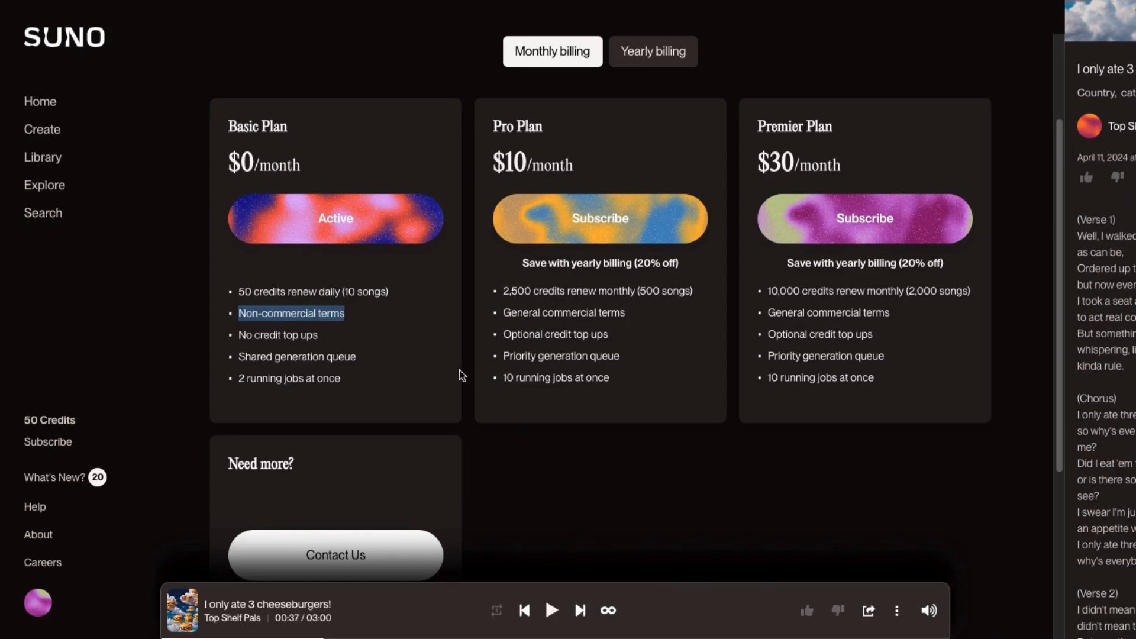
- Compare the Pro and Premier plans' prices and commercial terms, and switch the pricing to yearly billing
click(618, 143)
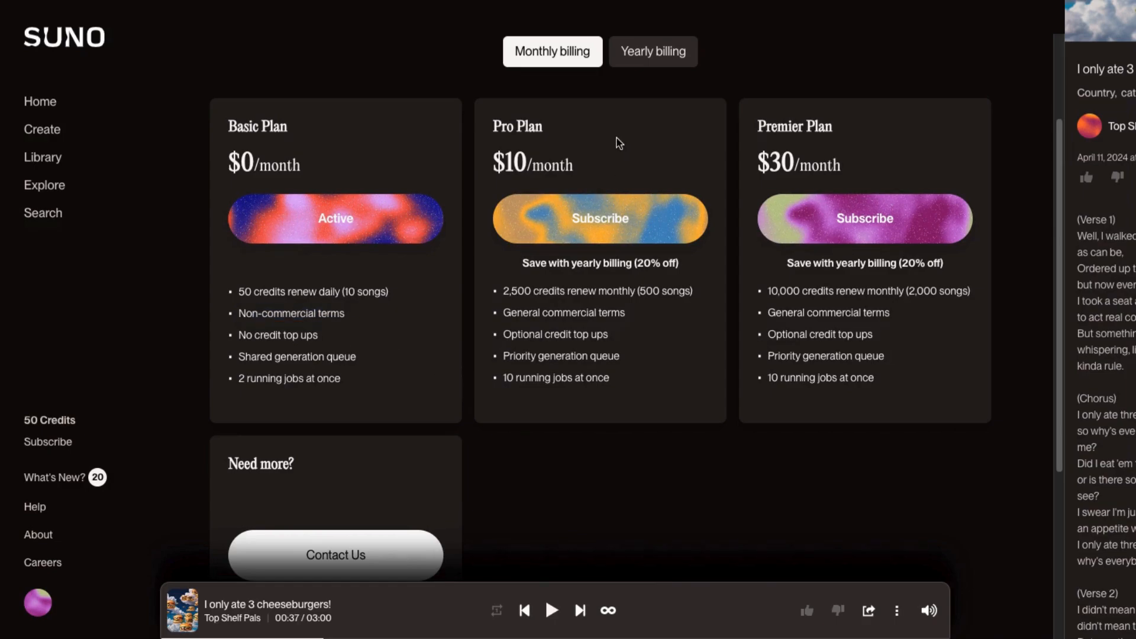
drag(575, 169, 498, 172)
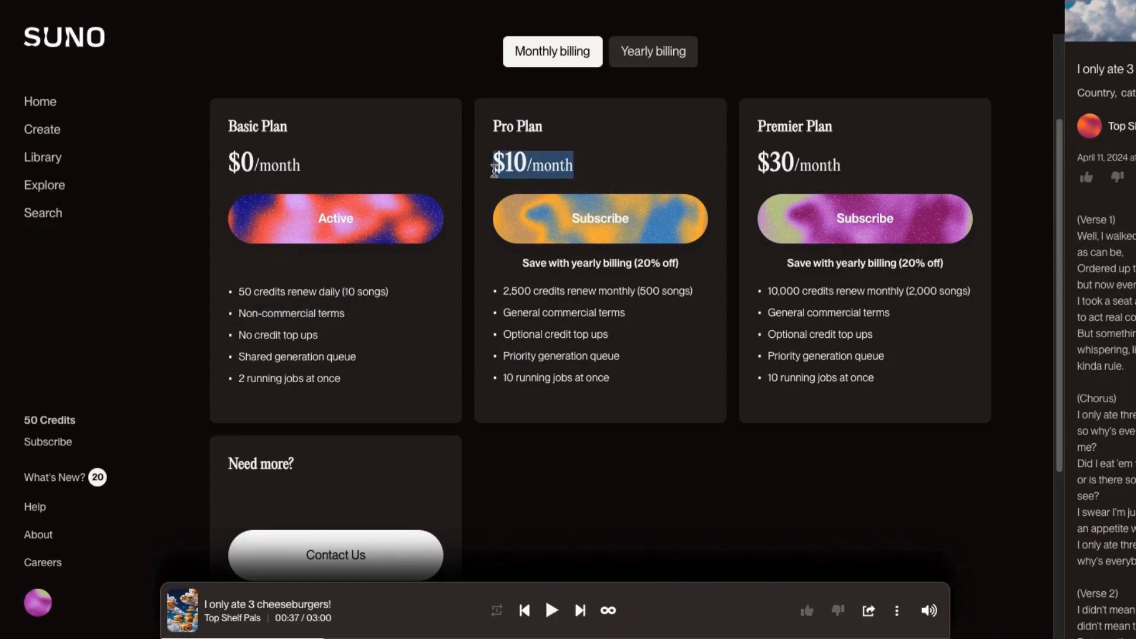
drag(848, 167, 760, 168)
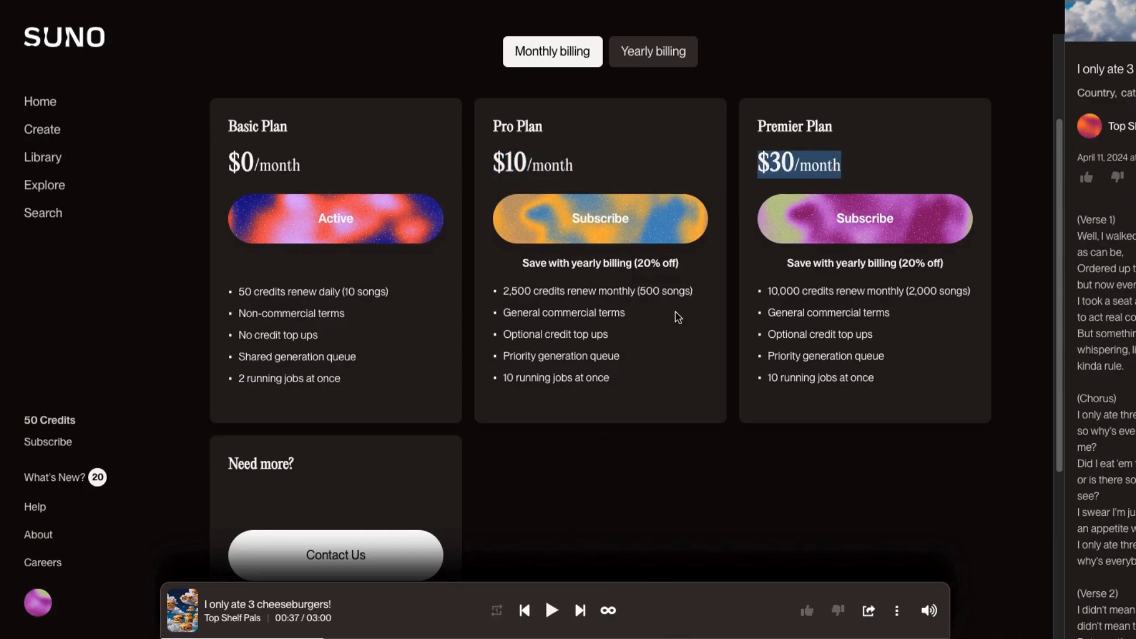
drag(633, 312, 508, 313)
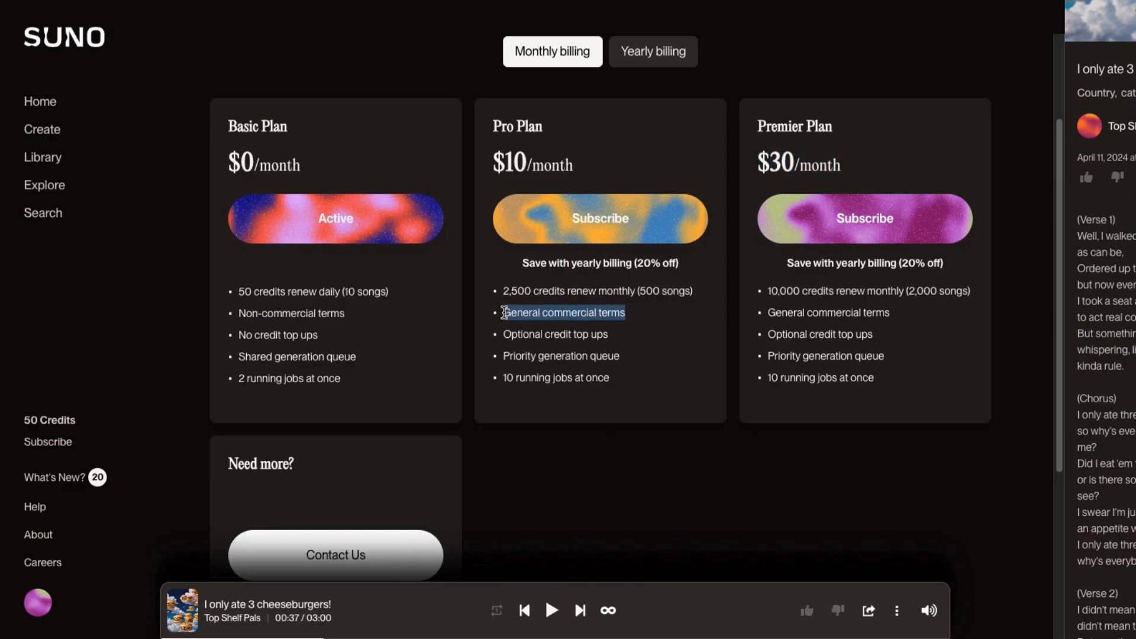
drag(899, 314, 767, 317)
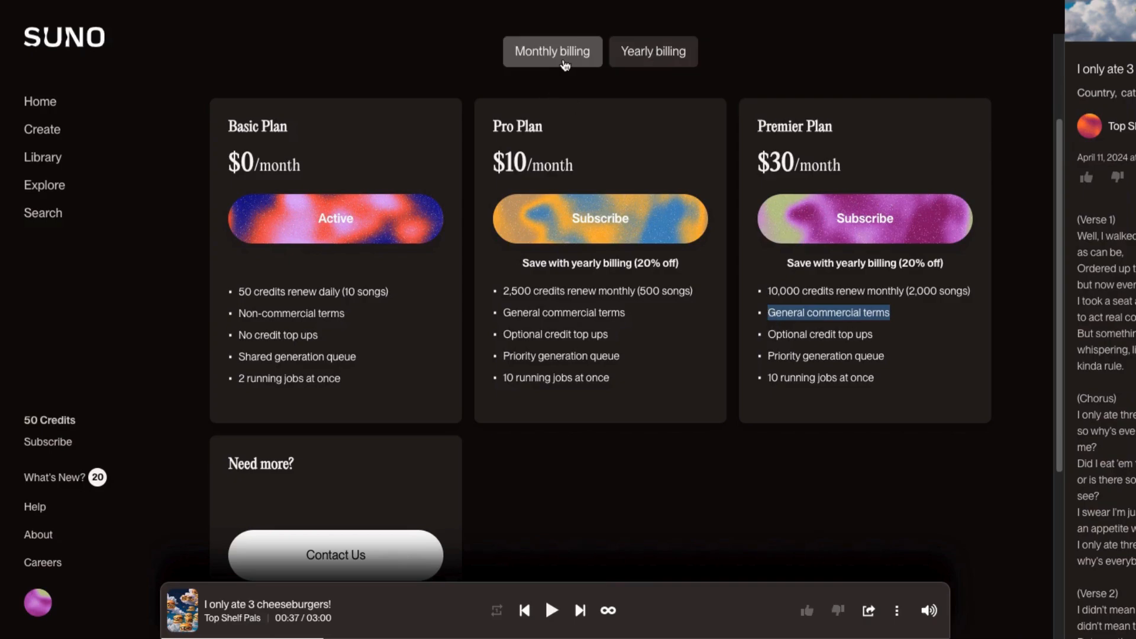
click(663, 54)
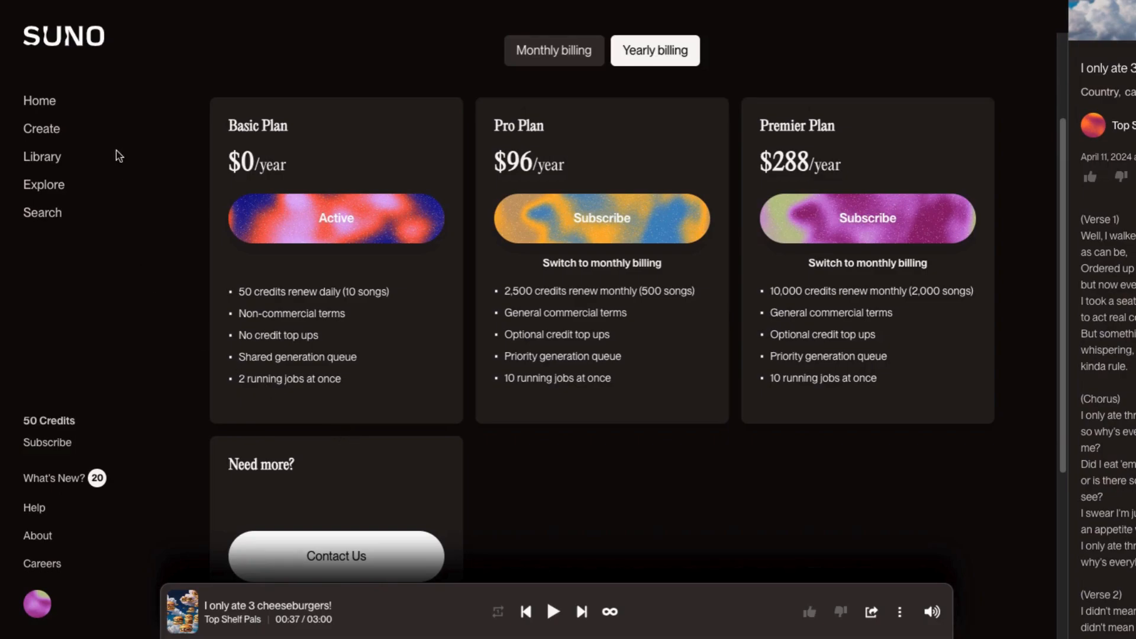
- Open the Create page and switch on Custom mode, dismissing its welcome dialog
click(38, 106)
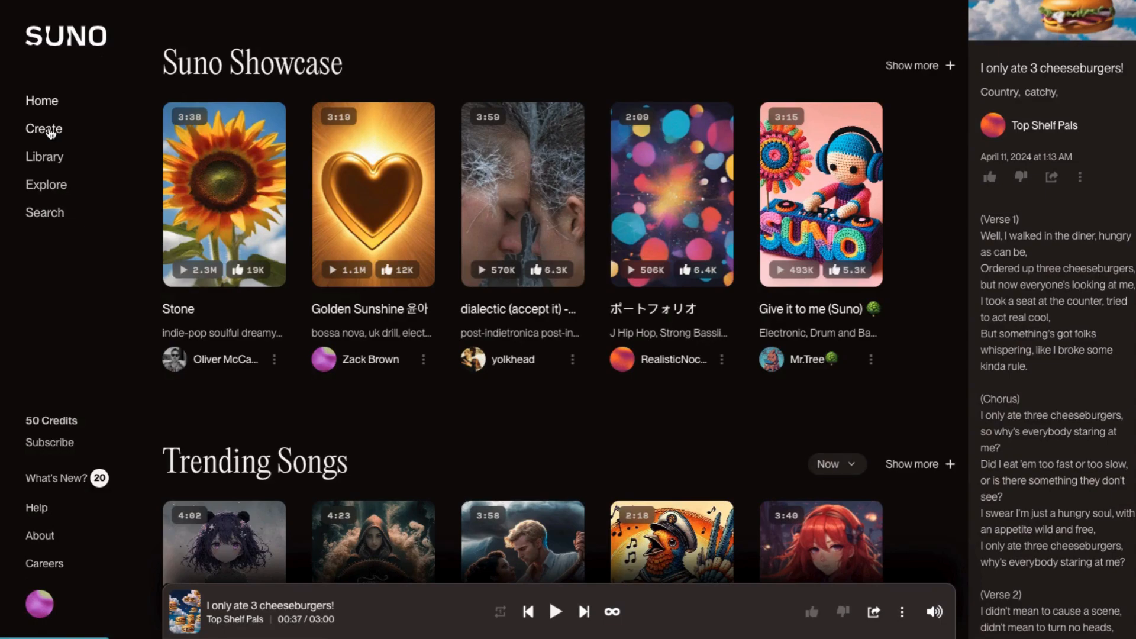
click(51, 131)
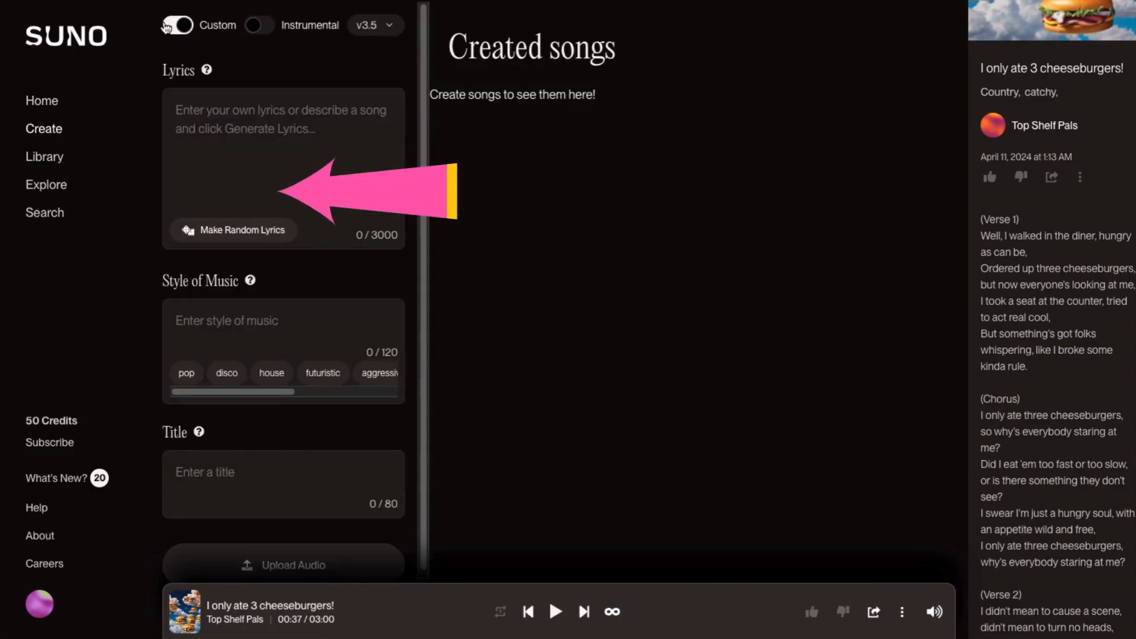
click(172, 25)
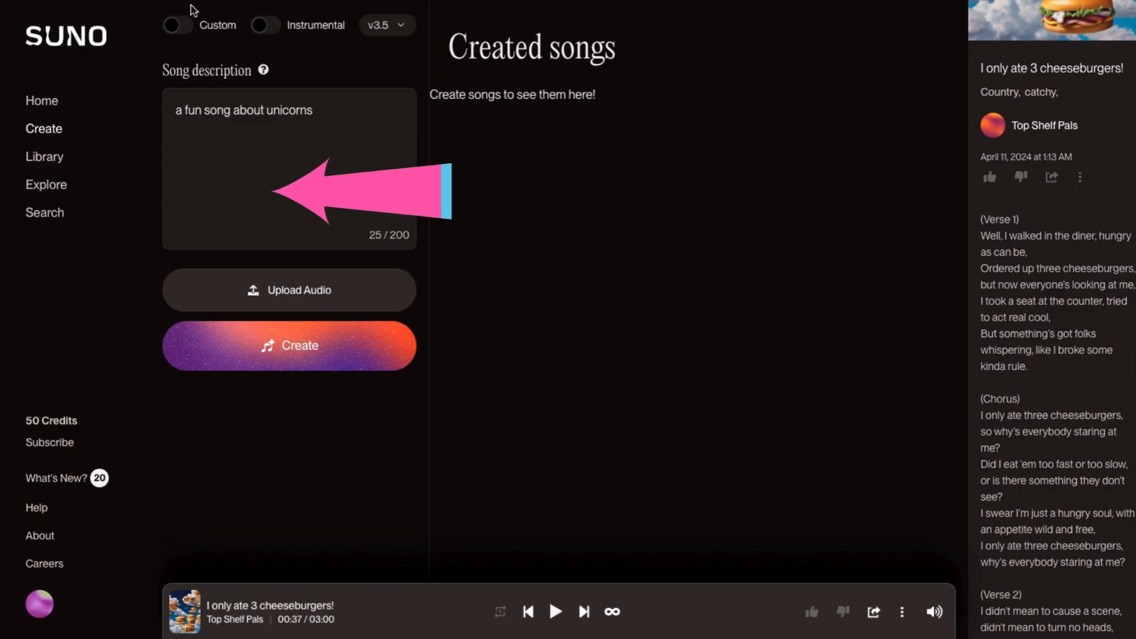
click(181, 26)
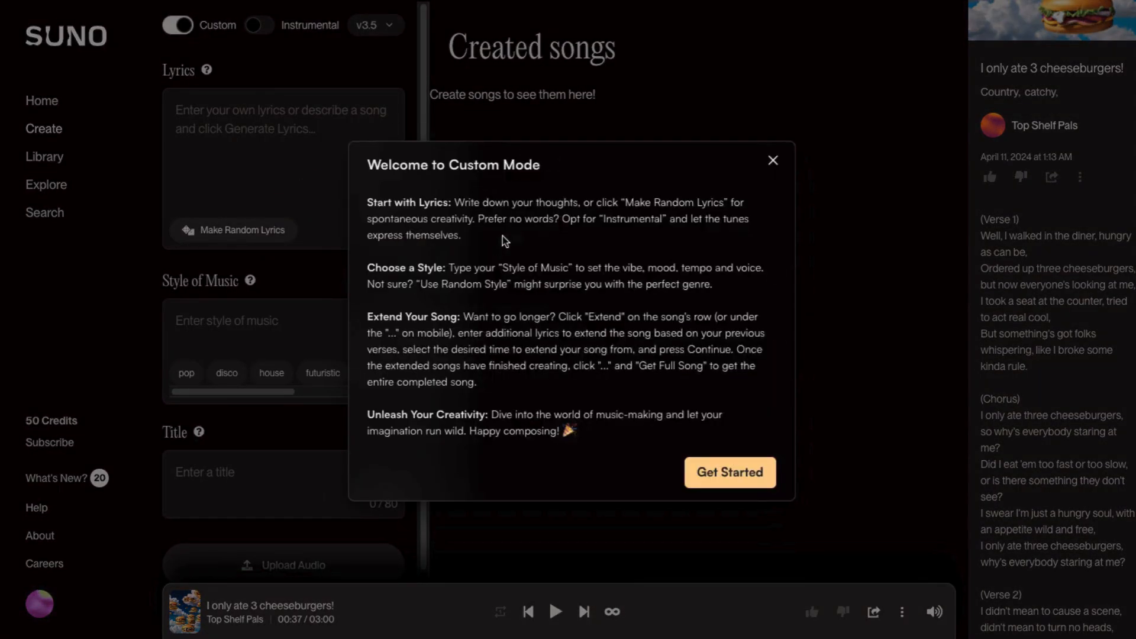
click(732, 473)
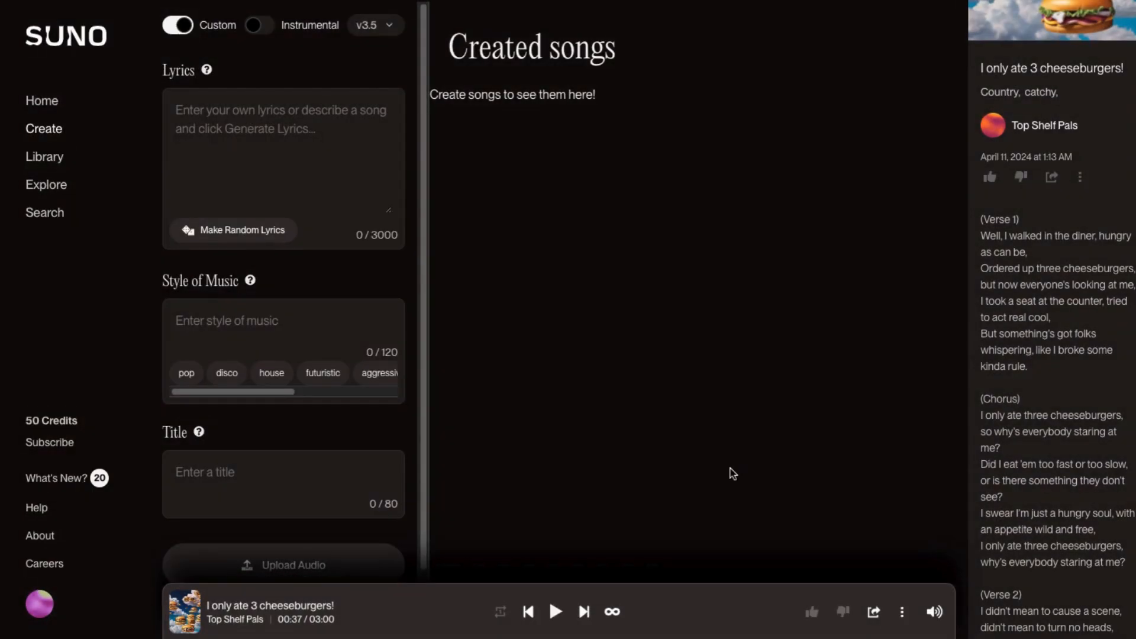
- Read and accept the terms for making a song with custom lyrics
click(184, 117)
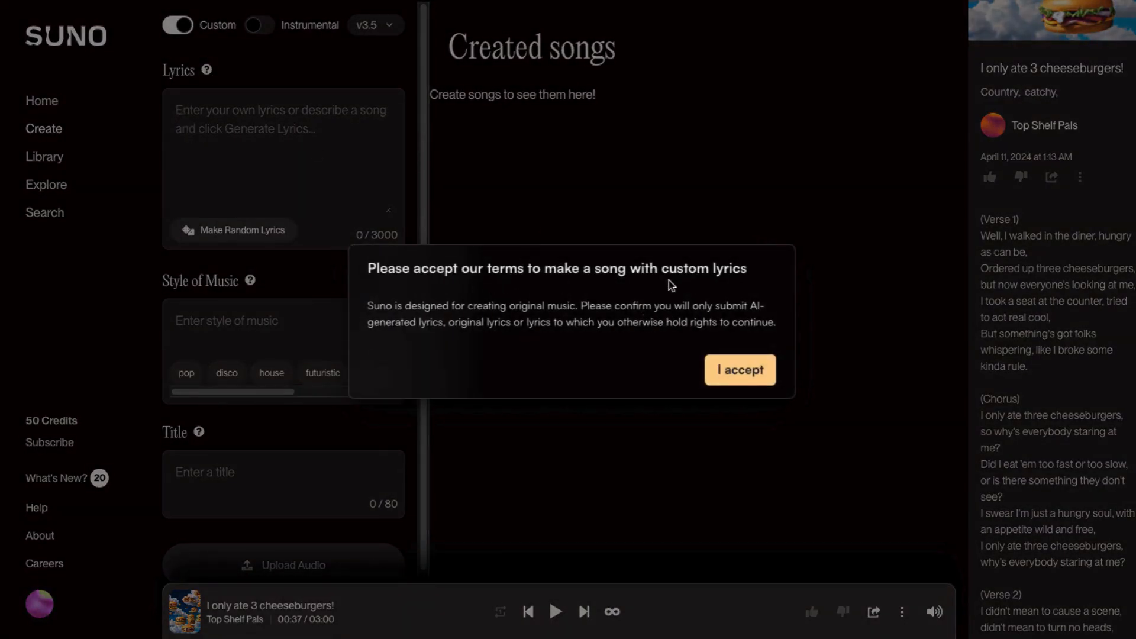
drag(660, 268, 744, 269)
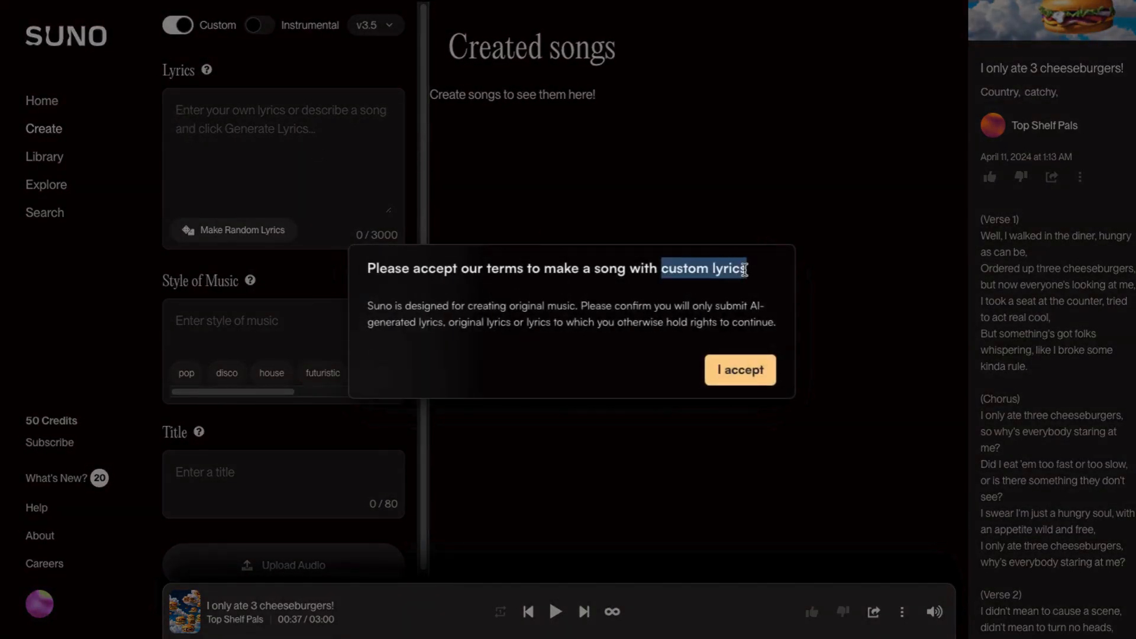
click(507, 303)
drag(586, 305, 498, 303)
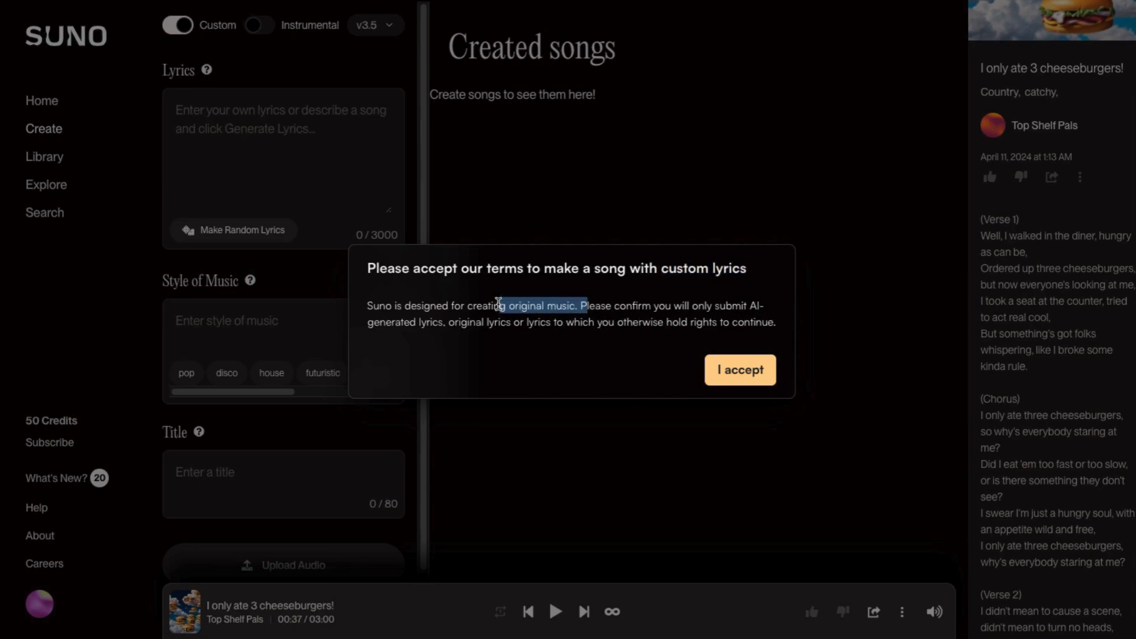
click(740, 370)
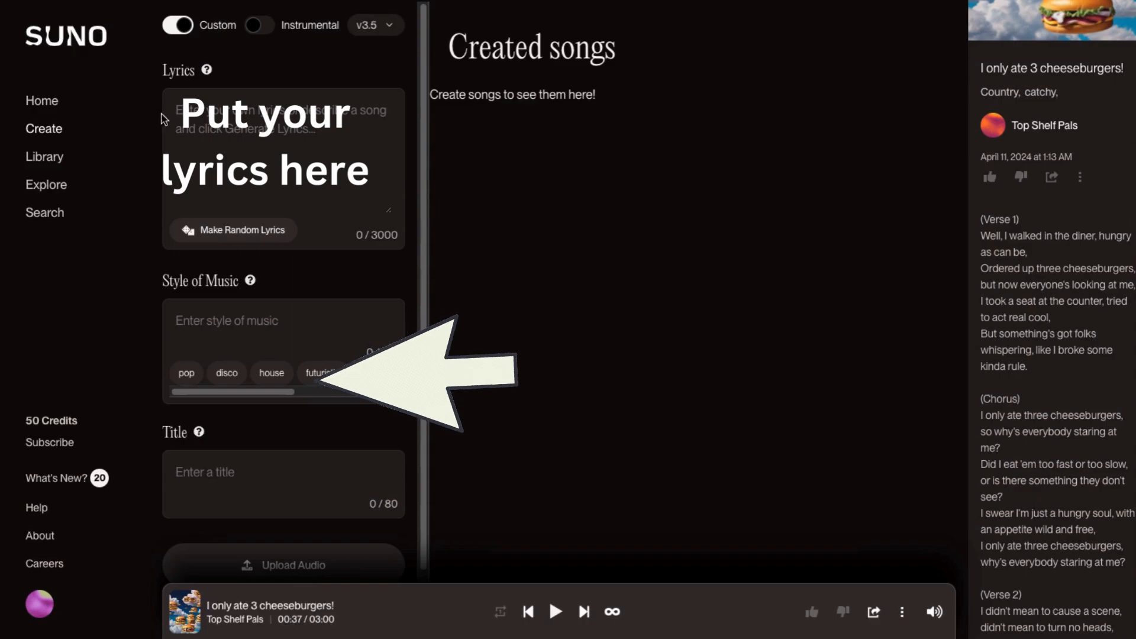
- Create a song with the lyrics prompt 'Write a song about a playful unicorn', style futuristic, metal, guitar, drum and title Crazy Unicorn
click(179, 108)
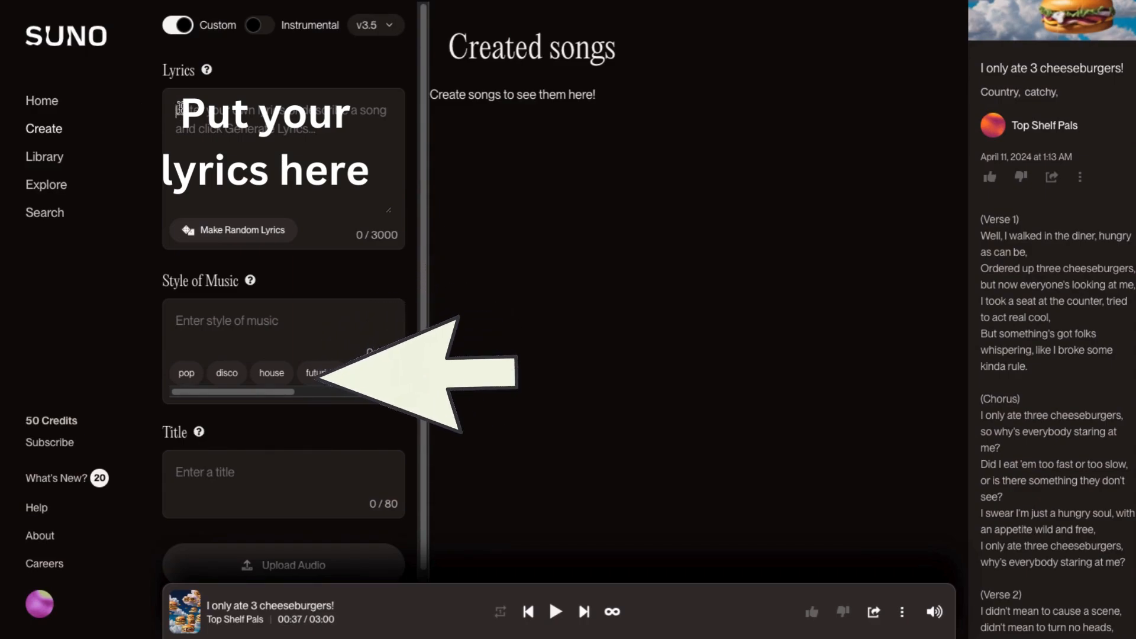
text(Write a song about a playfu)
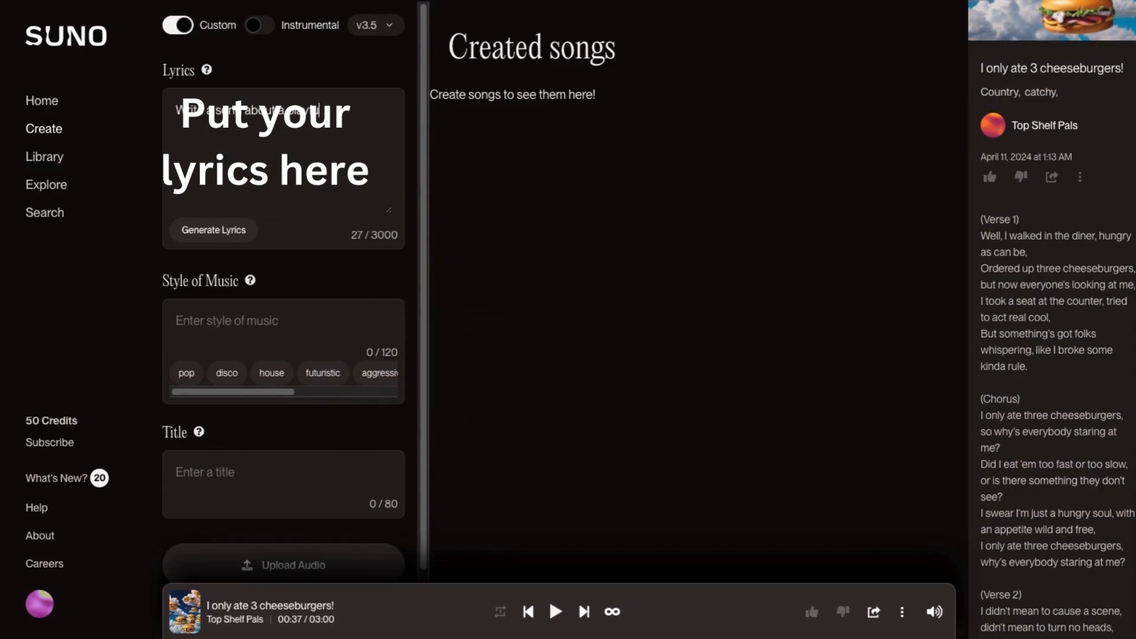
text(l mentor)
text(nicorn)
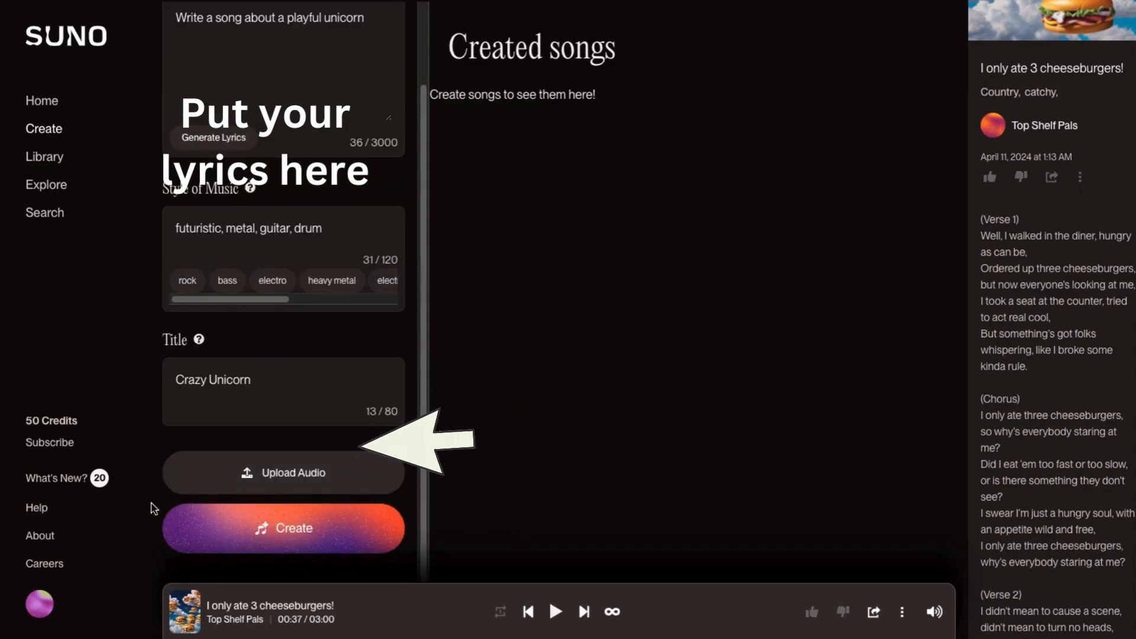
click(281, 535)
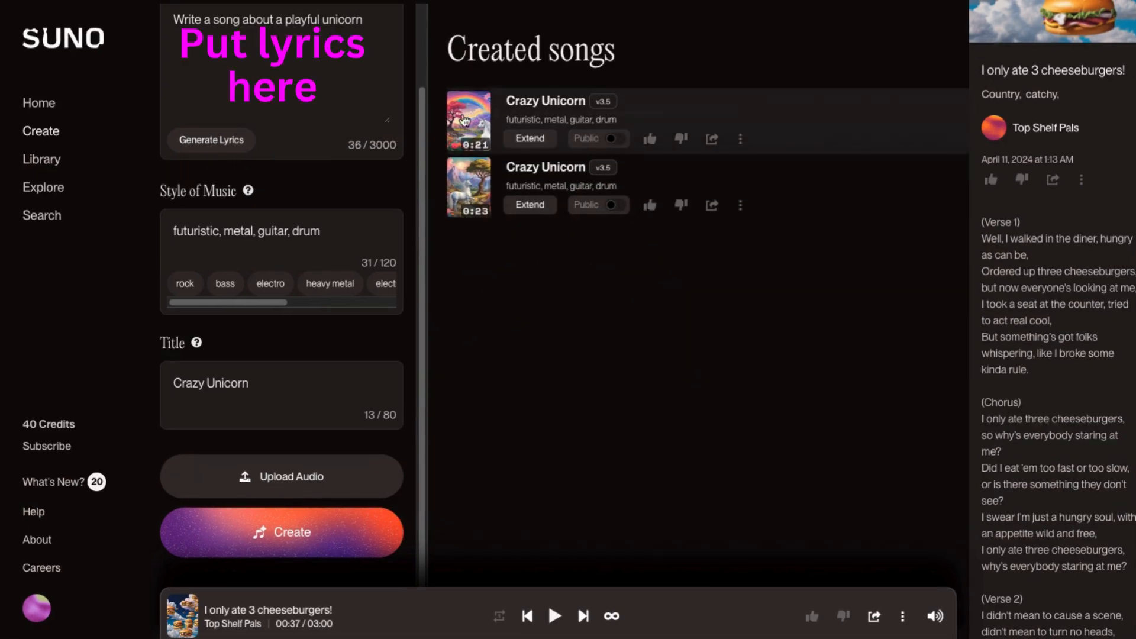
- Play and pause each of the two generated Crazy Unicorn songs
click(467, 124)
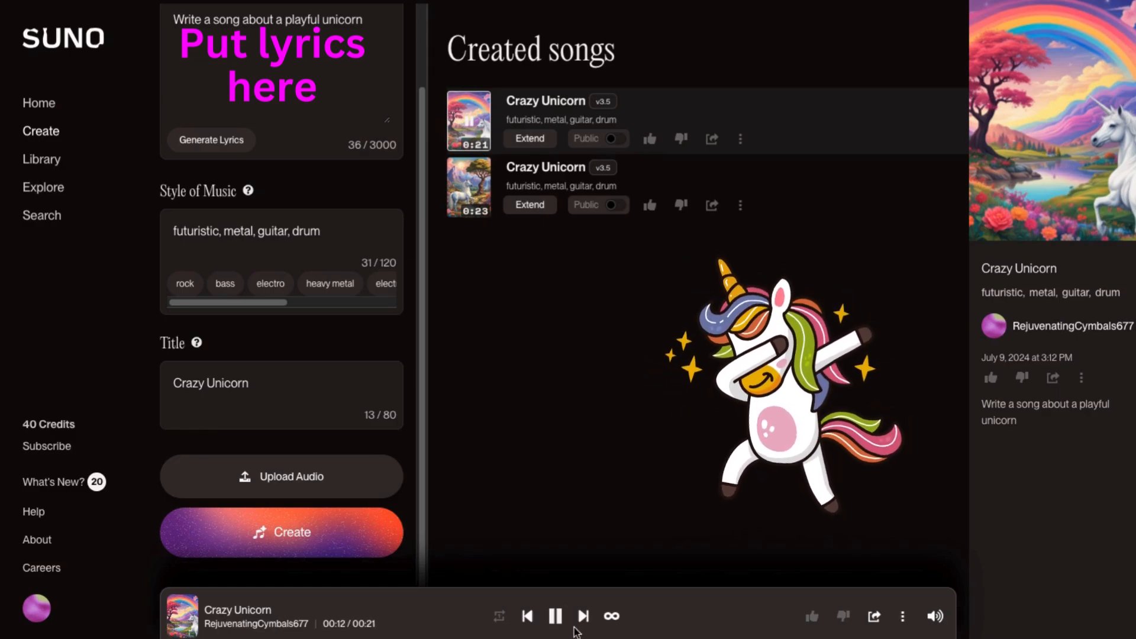
click(554, 617)
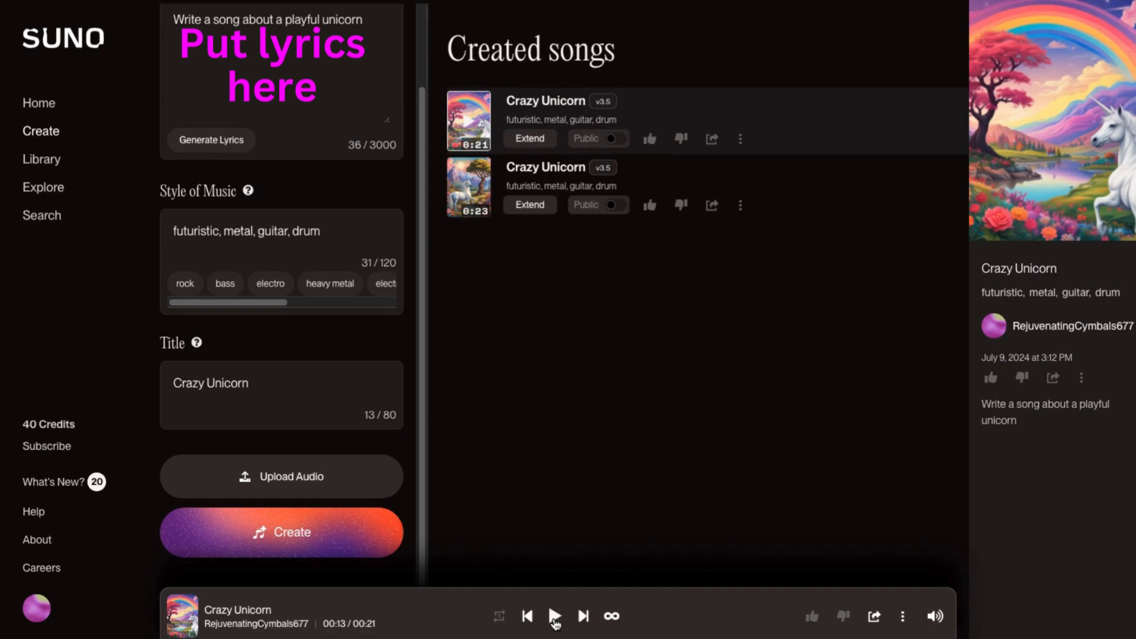
click(468, 188)
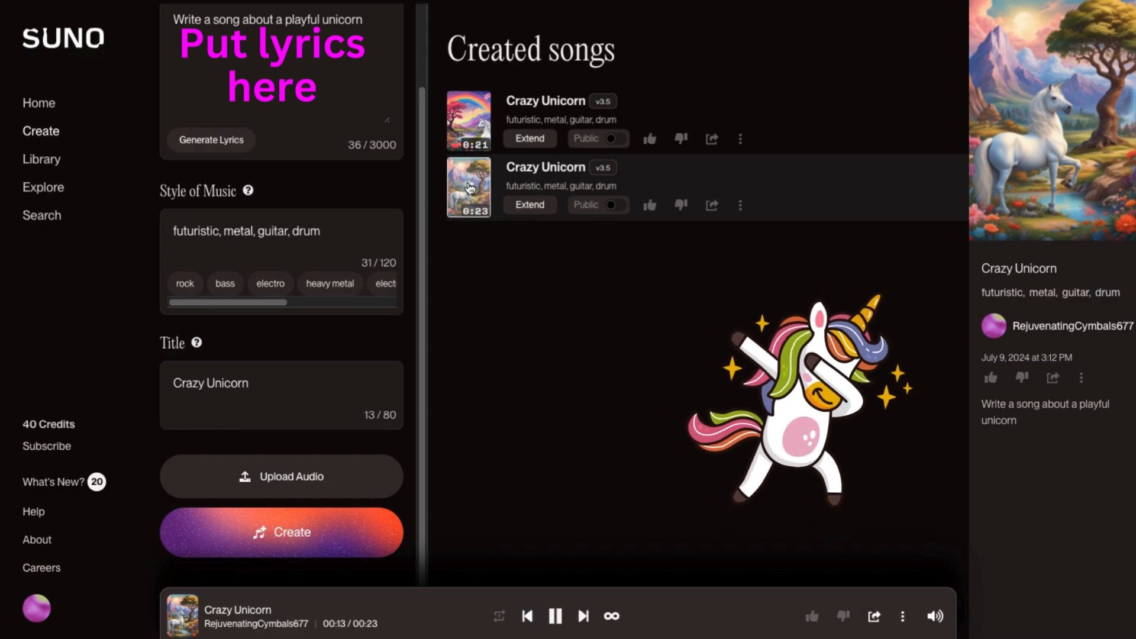
click(469, 191)
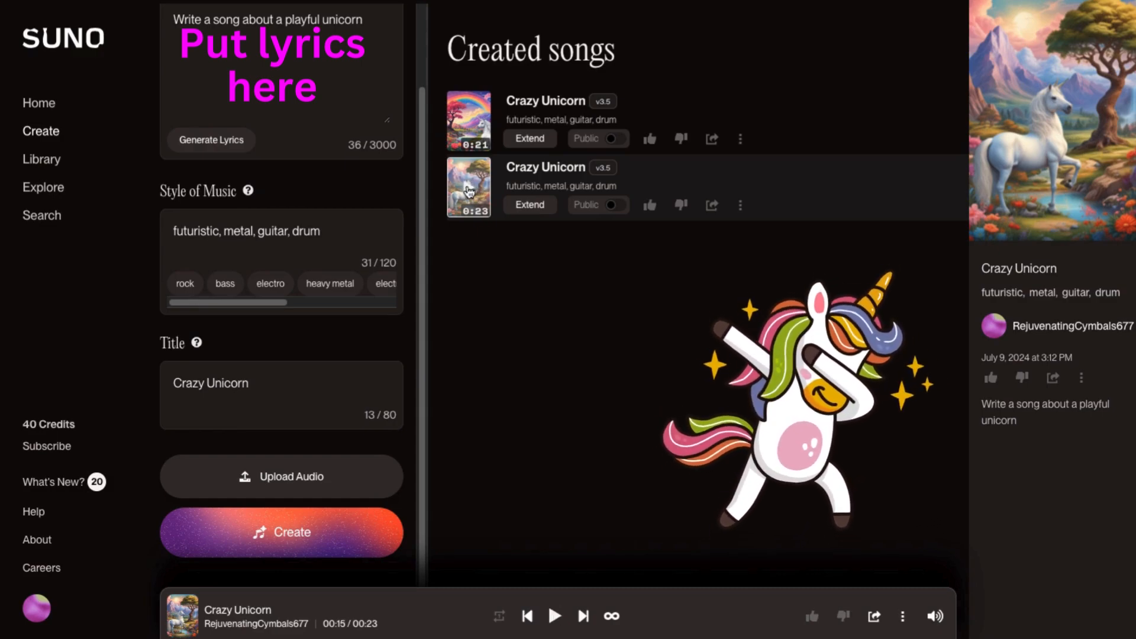
- Create an instrumental song titled Calming Piano with the style 'soft paino to relax with'
scroll(355, 193, up, 2)
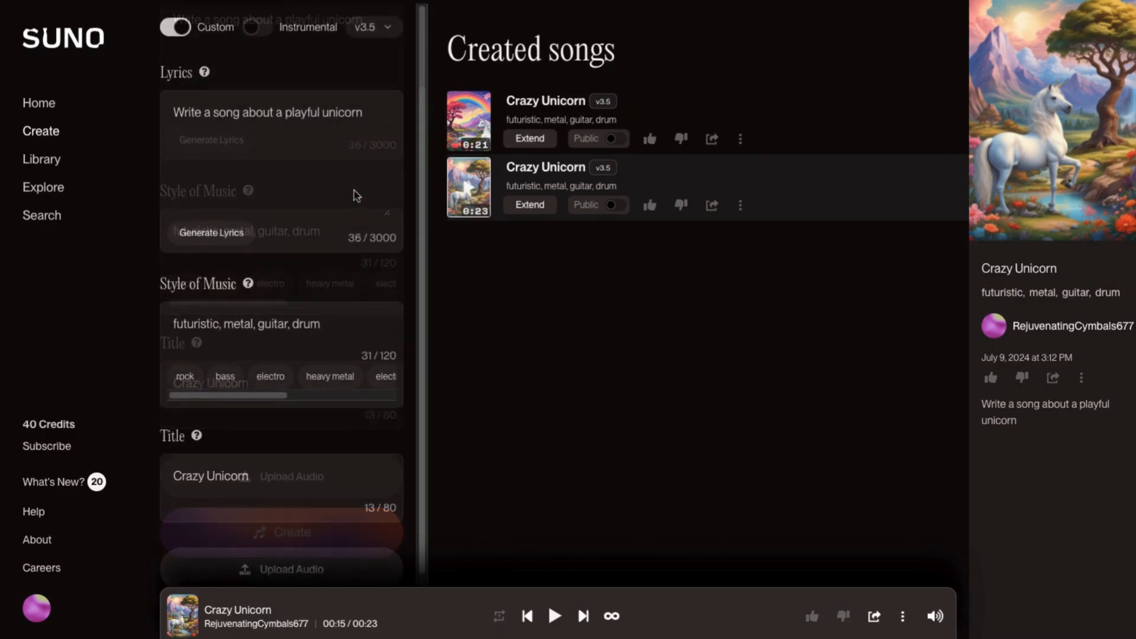
click(263, 27)
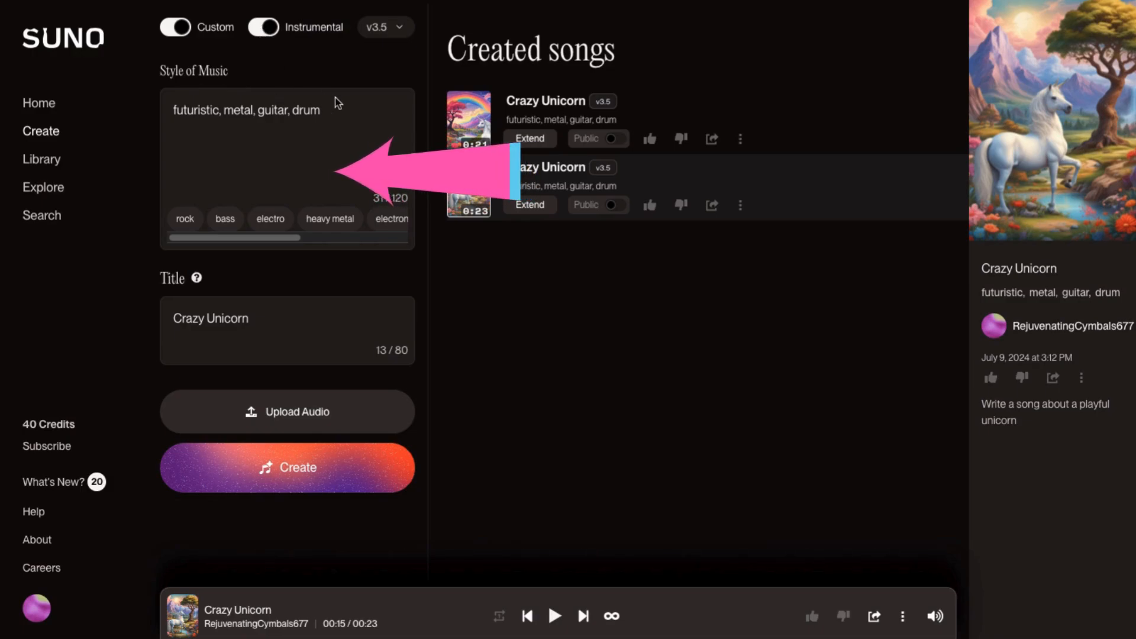
drag(329, 106, 290, 77)
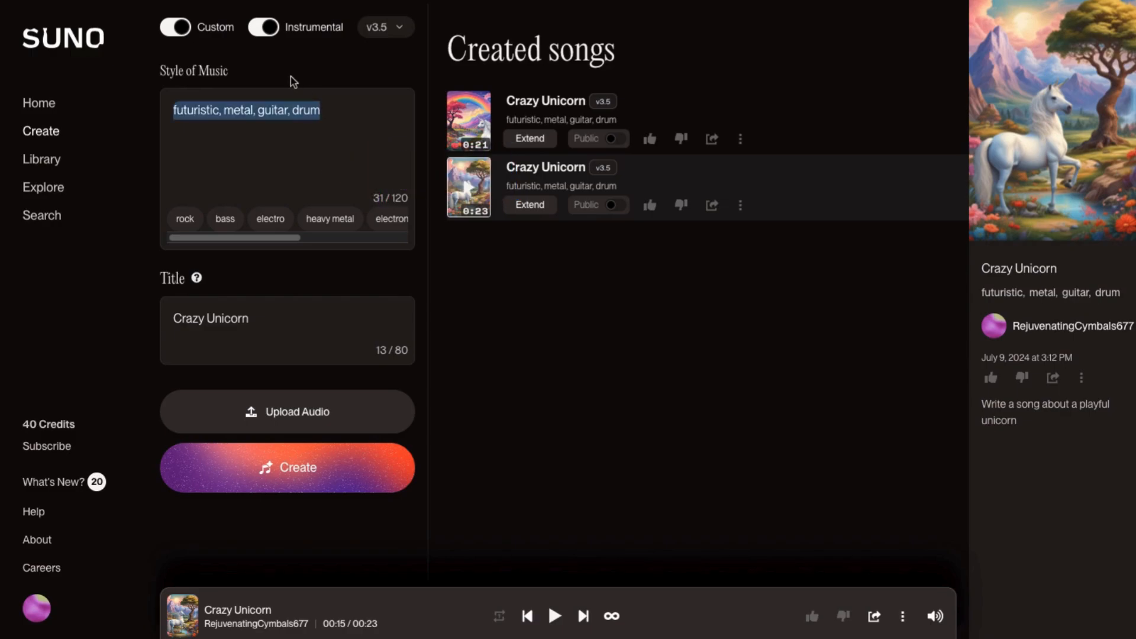
text(soft)
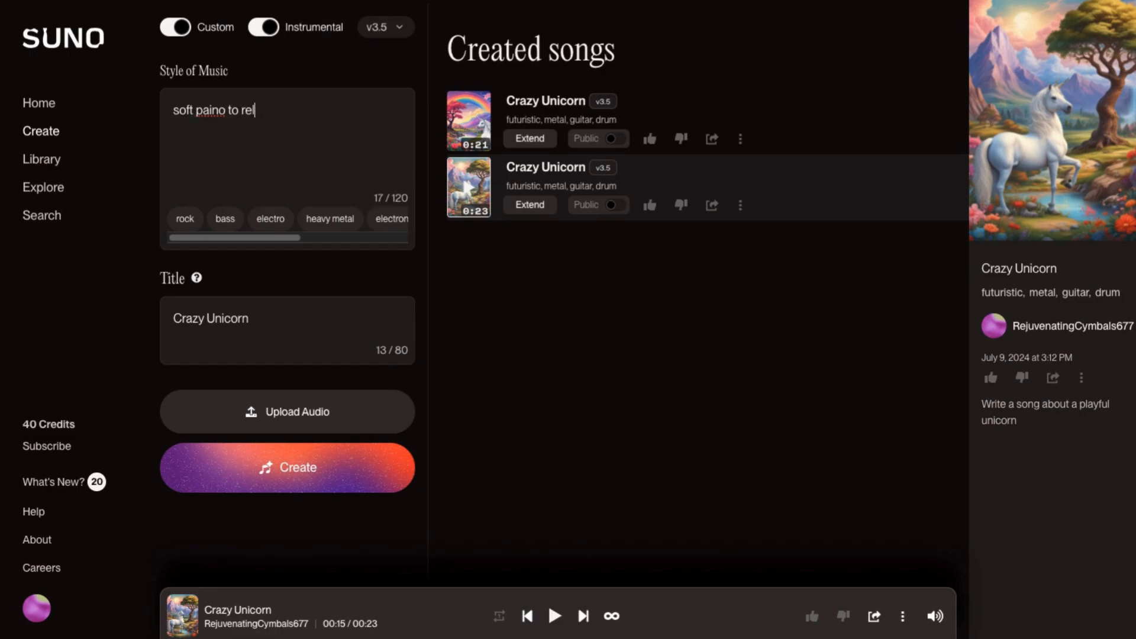
text(paino to relax with)
key(Tab)
text(Calmin)
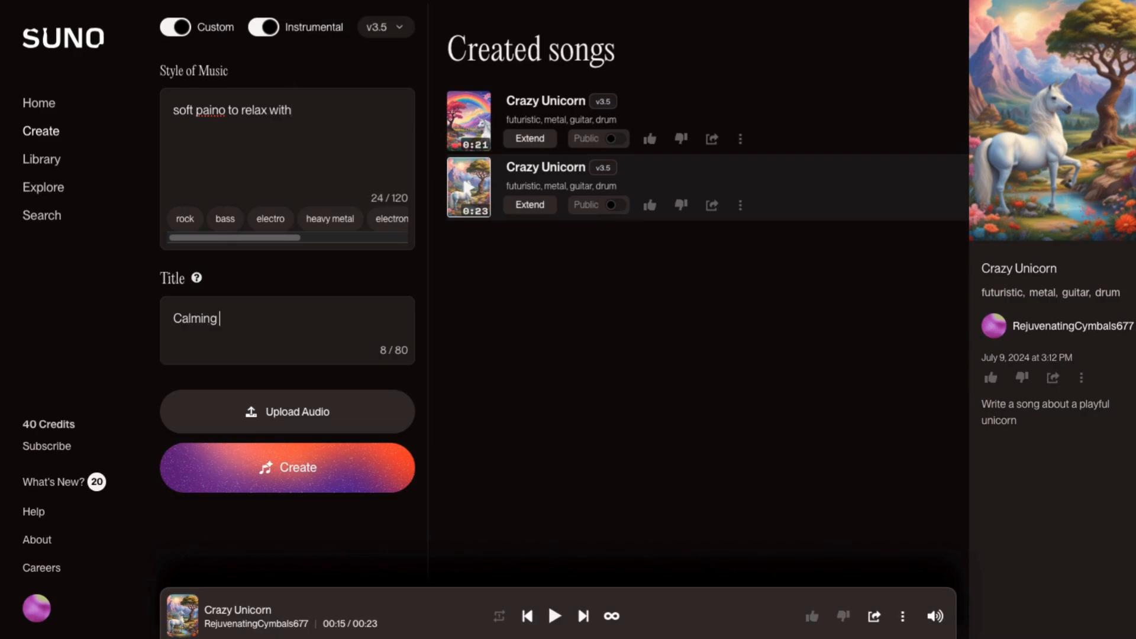
text(g Piano)
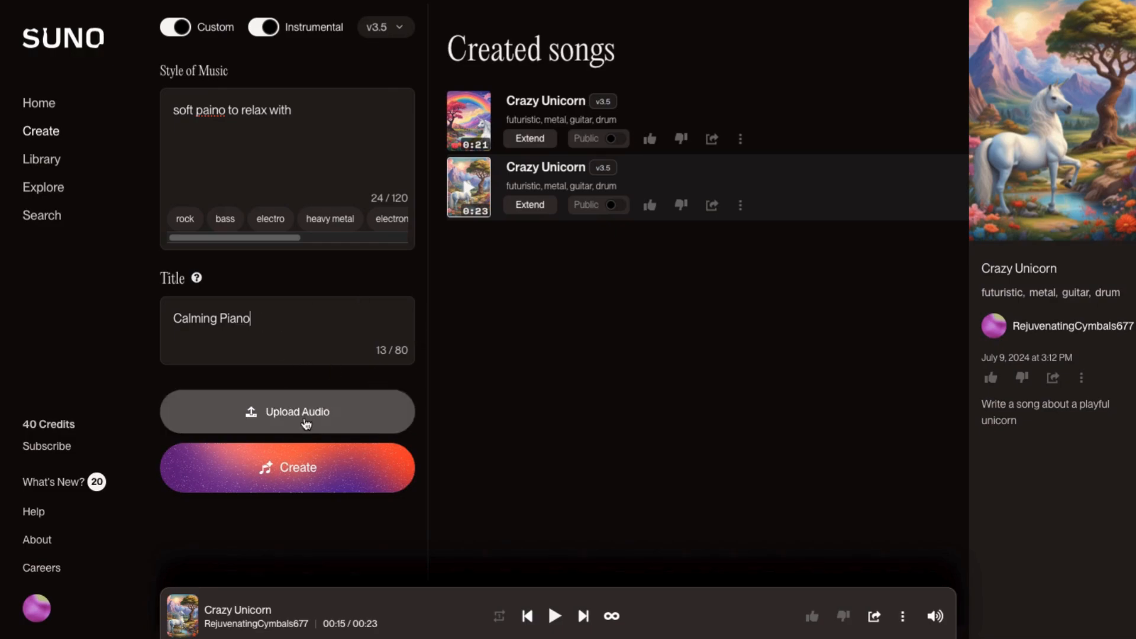
click(275, 476)
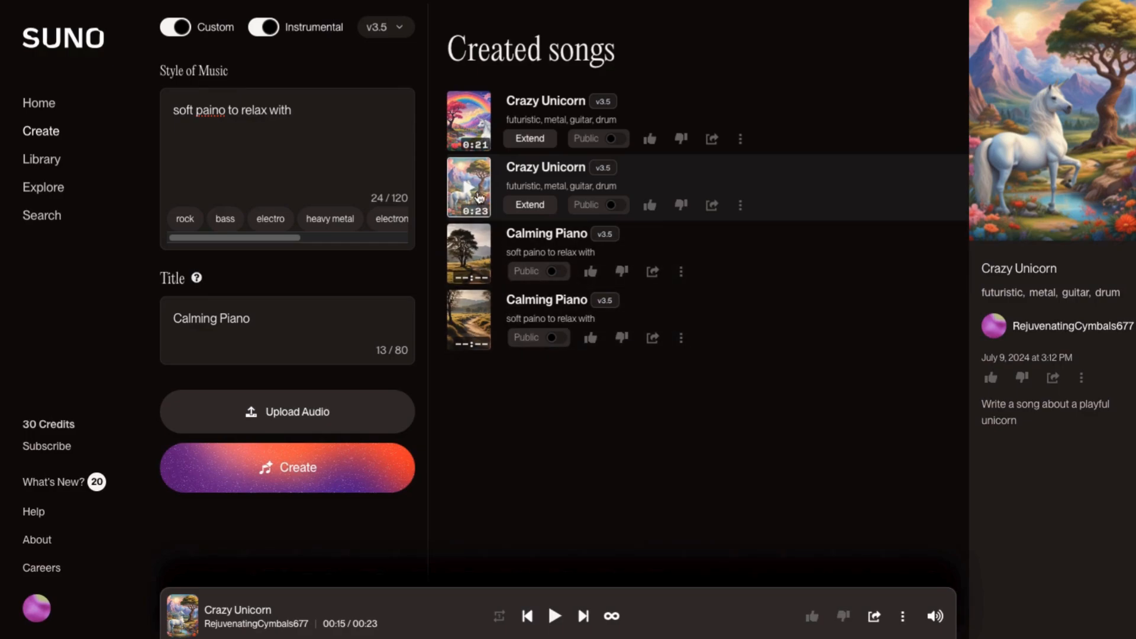
- Play and pause each of the two Calming Piano songs
click(470, 255)
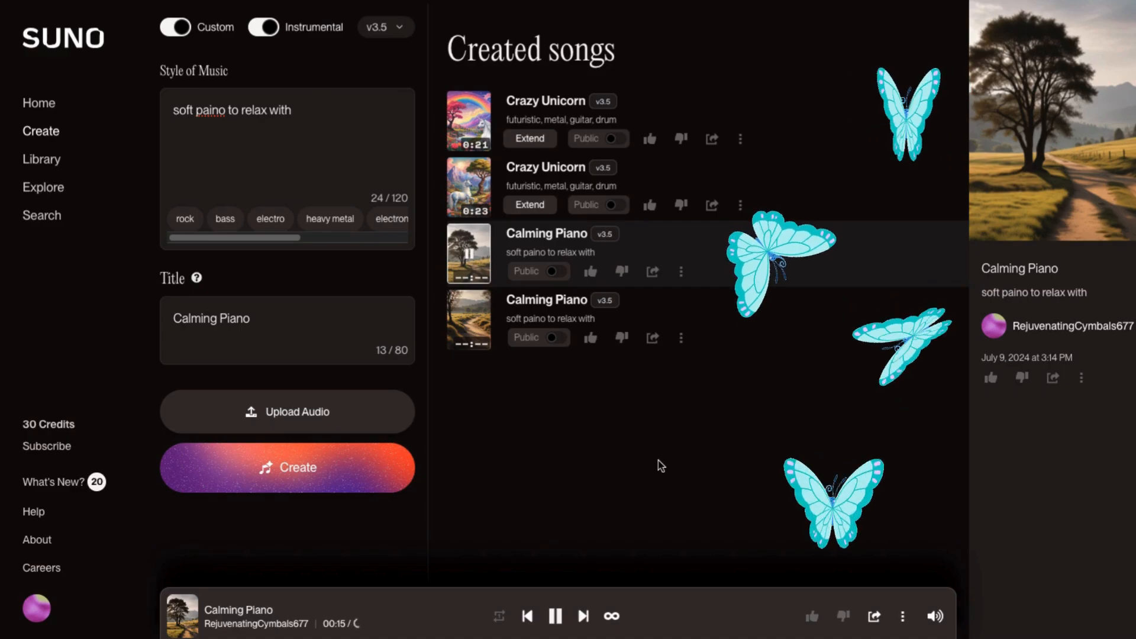
click(556, 617)
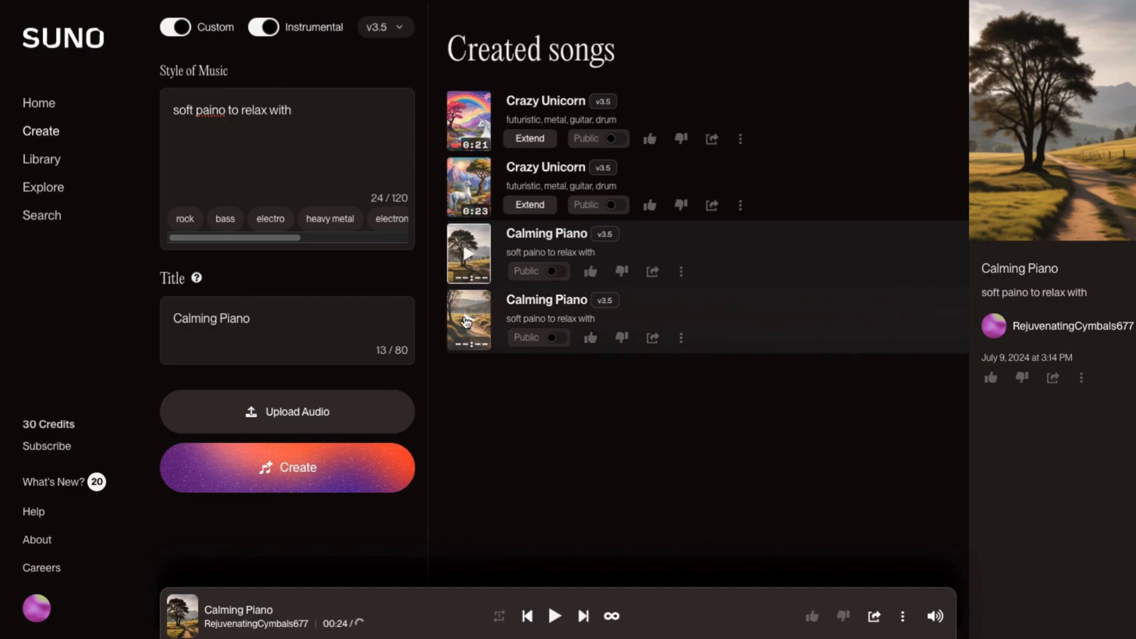
click(468, 322)
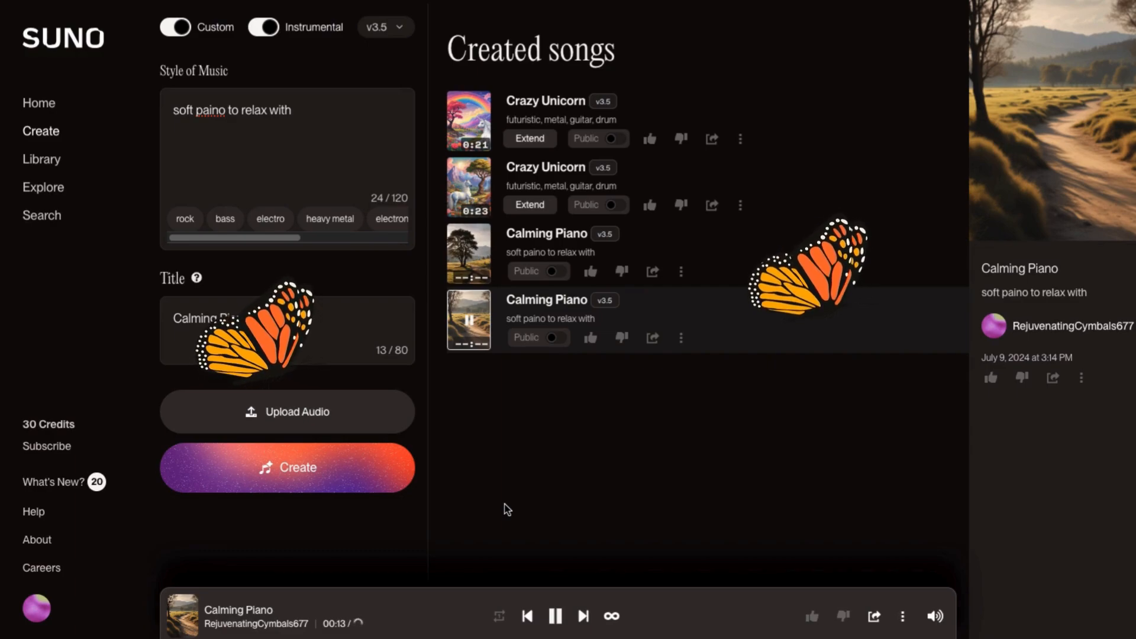
click(555, 616)
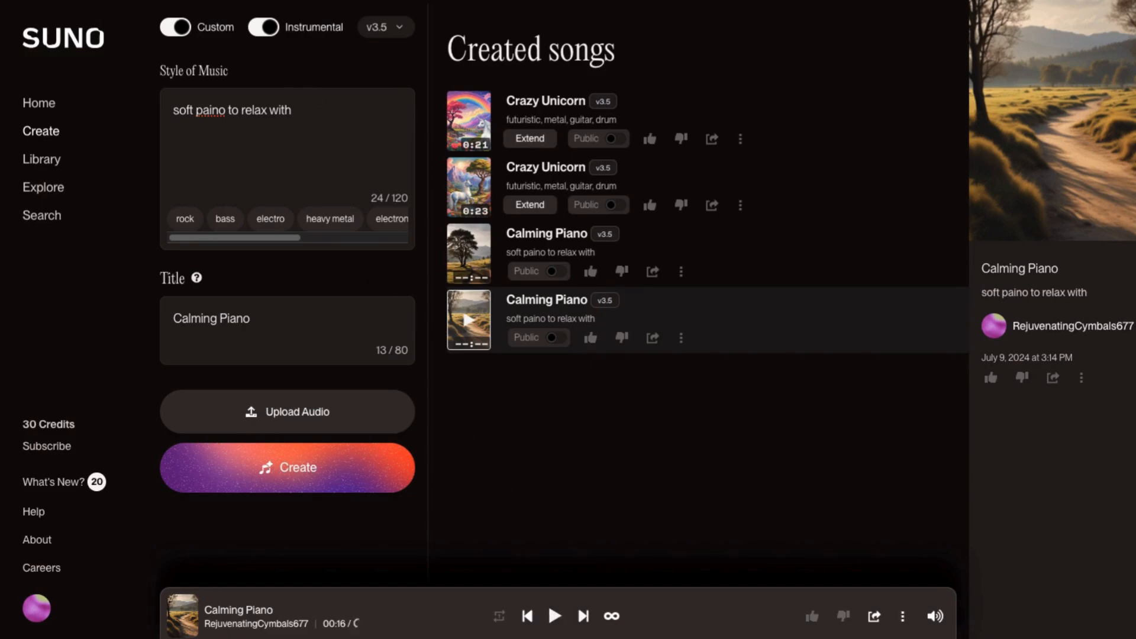
- Extend the first Calming Piano song from 04:00 and play the first resulting Untitled extension
key(super+r)
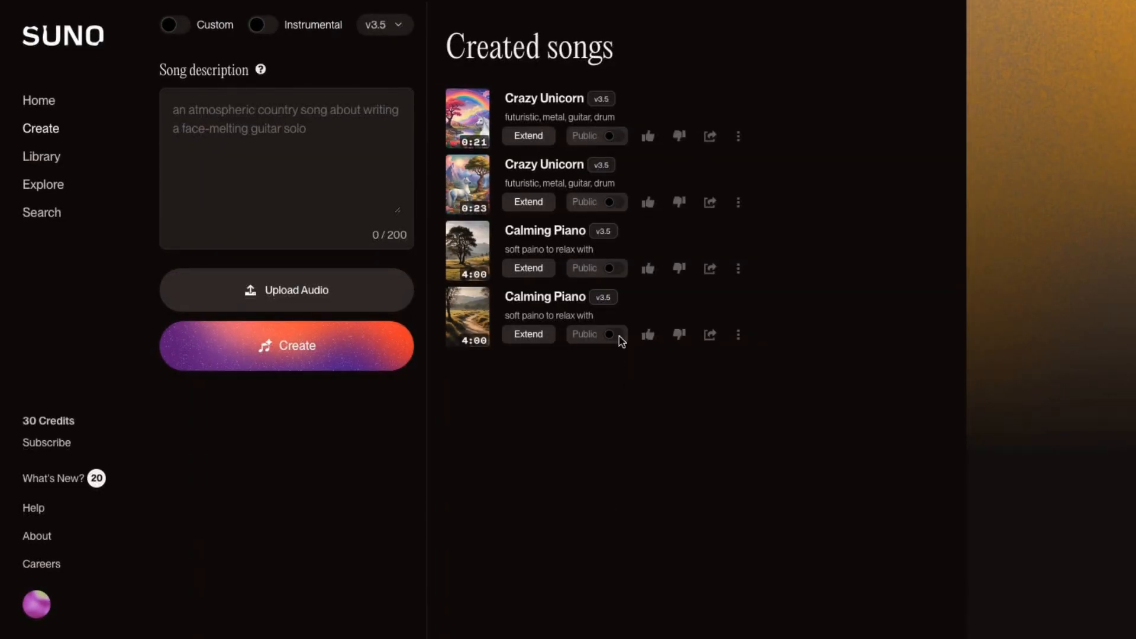
click(467, 256)
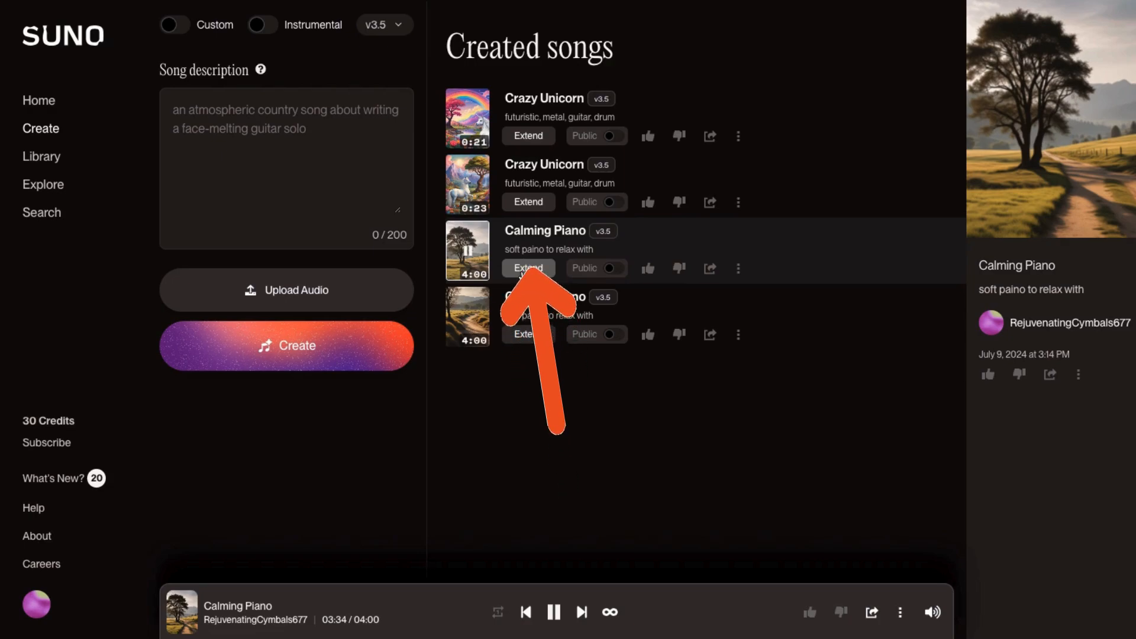
click(529, 268)
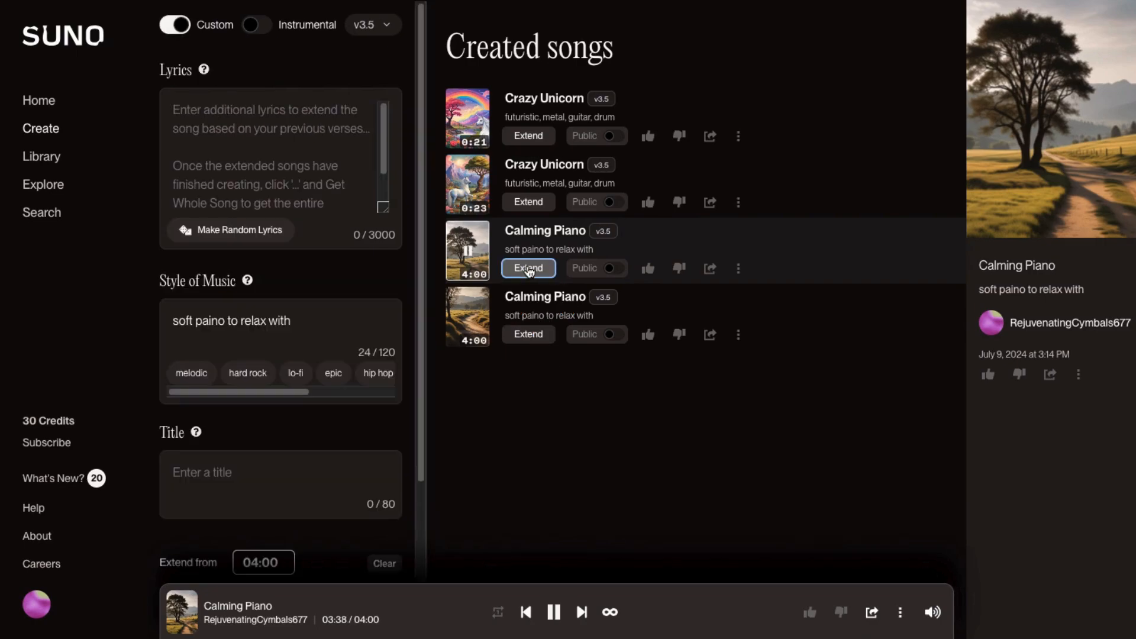
scroll(298, 445, down, 4)
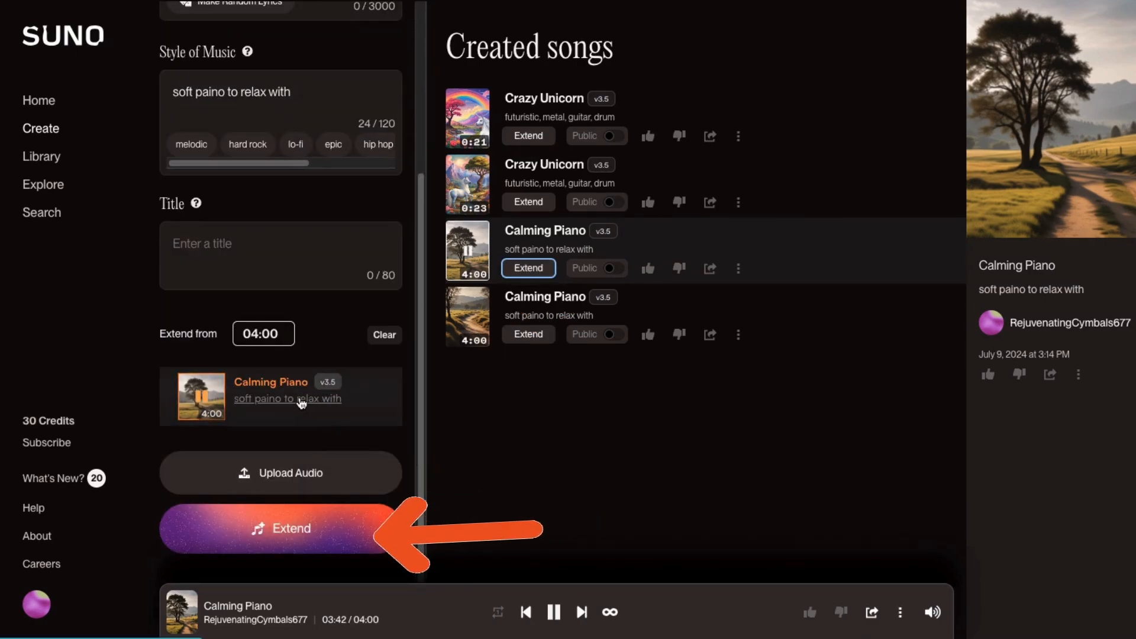
click(370, 418)
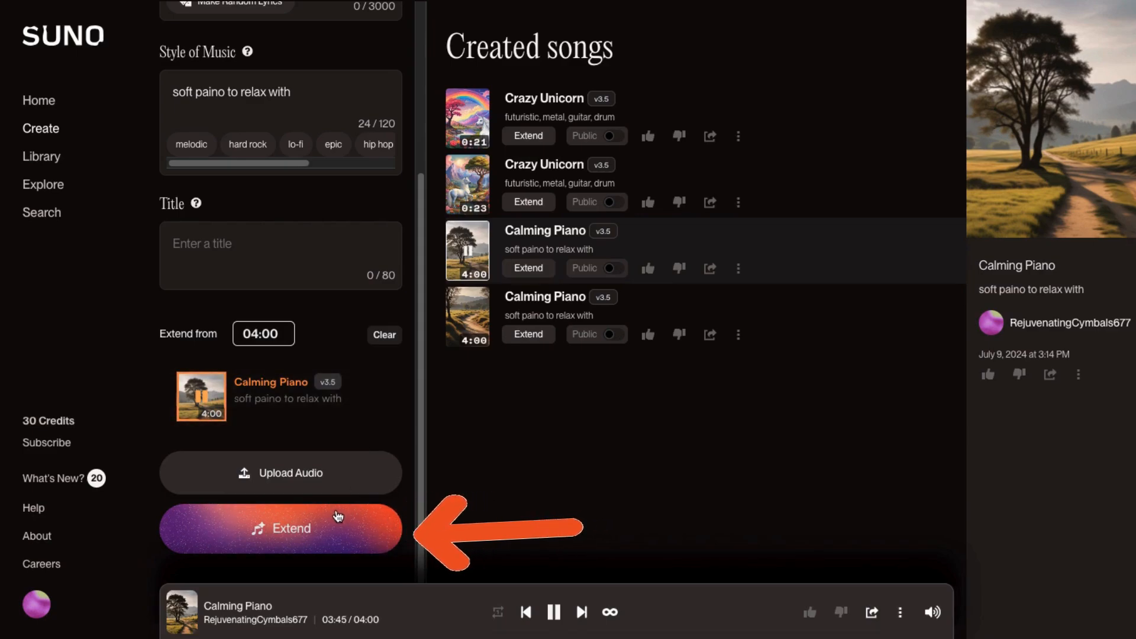
click(308, 542)
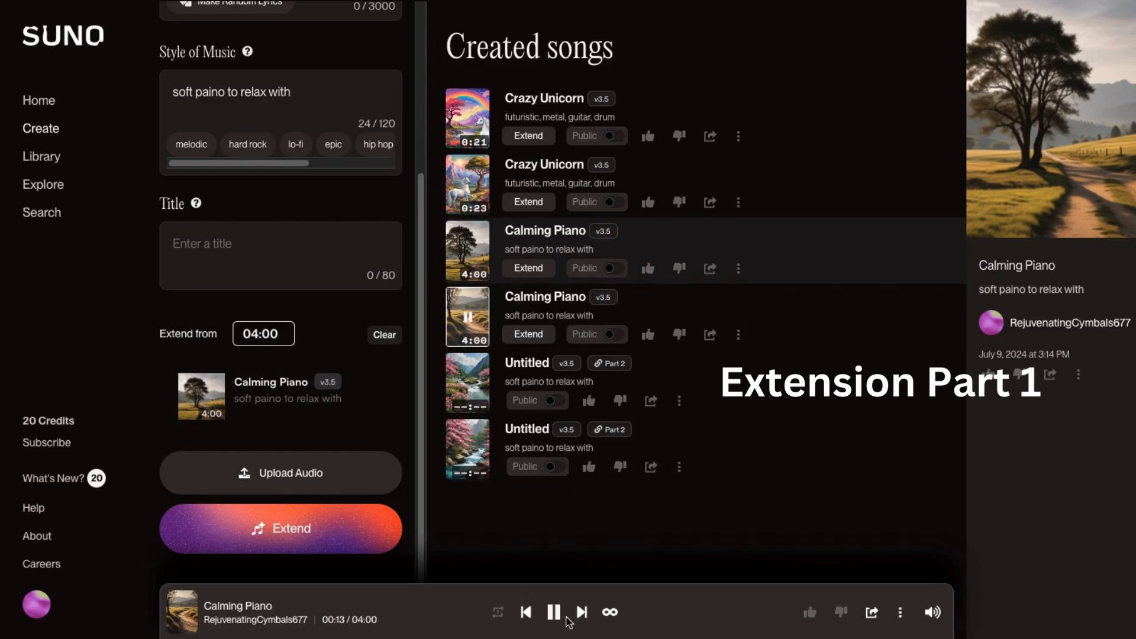
click(467, 389)
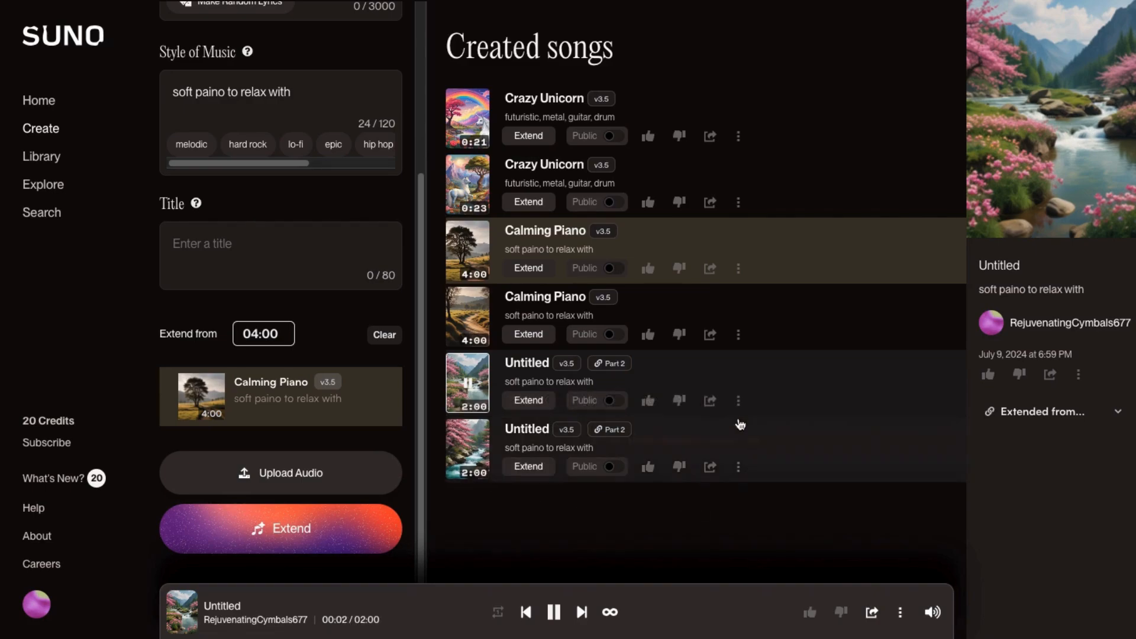
- Get the whole song from the first Untitled extension of Calming Piano
click(737, 401)
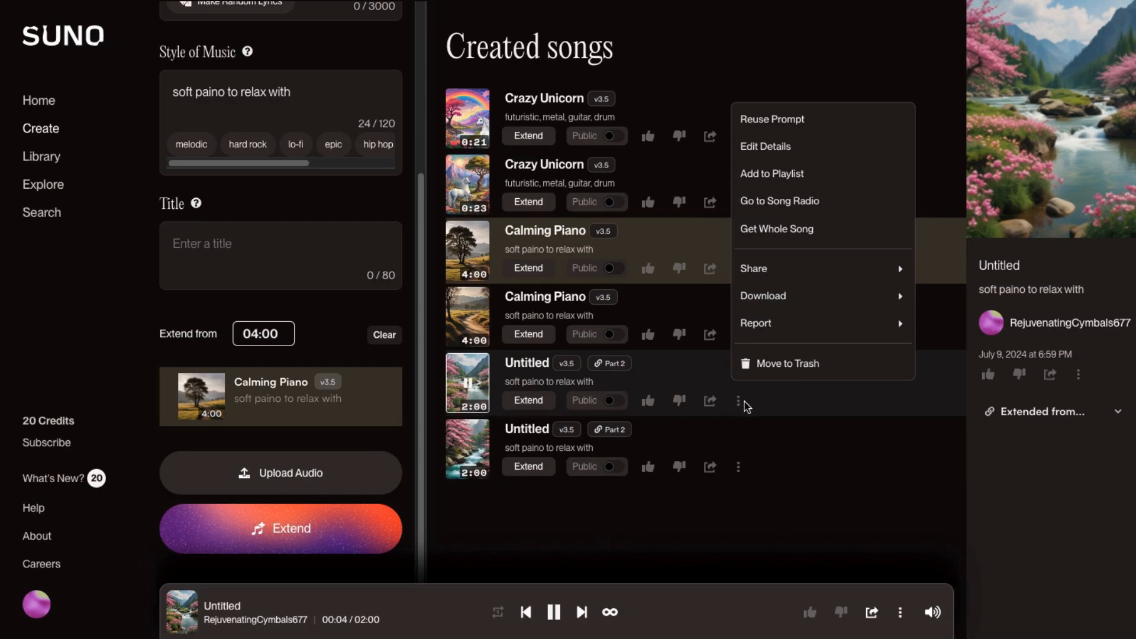
mouse_move(840, 280)
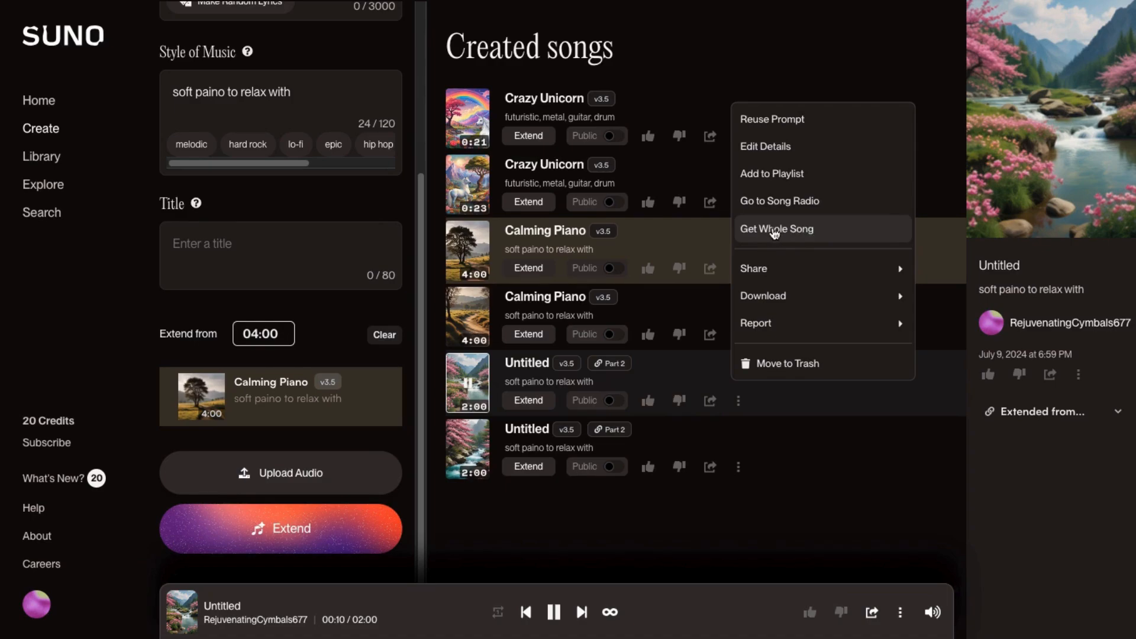
click(774, 231)
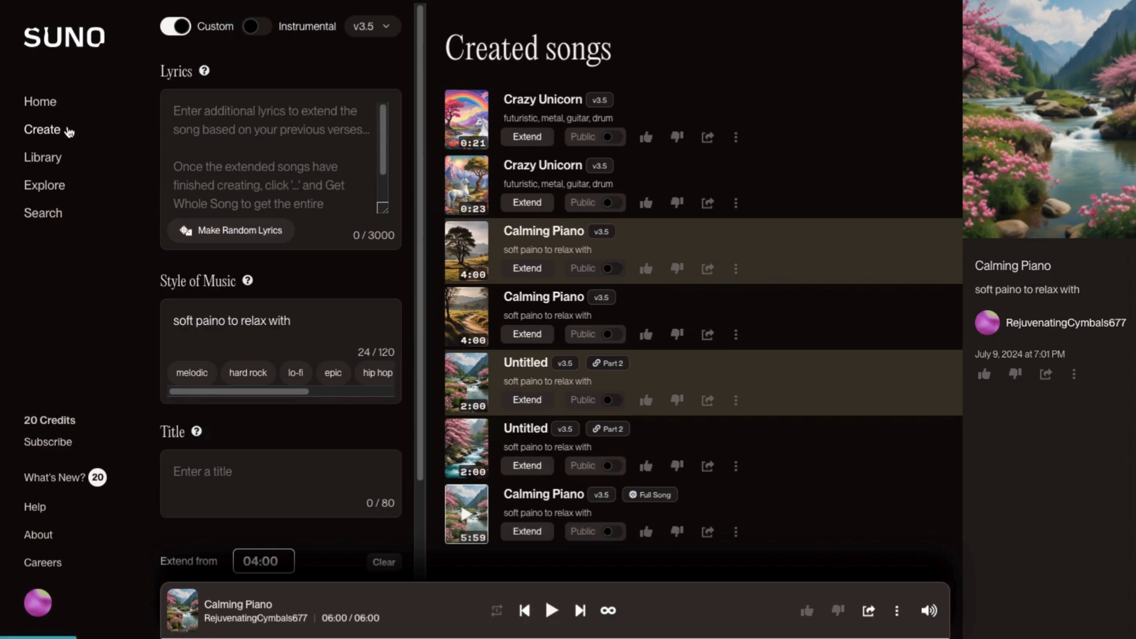
- Browse the Library, Search and subscription plans pages
click(41, 159)
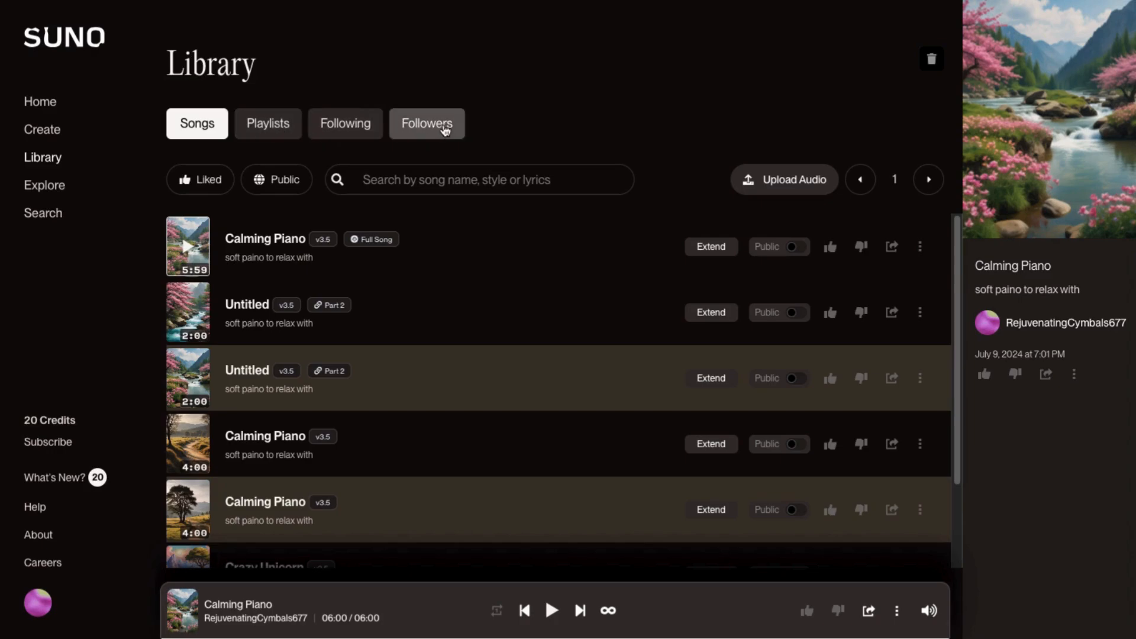
click(36, 188)
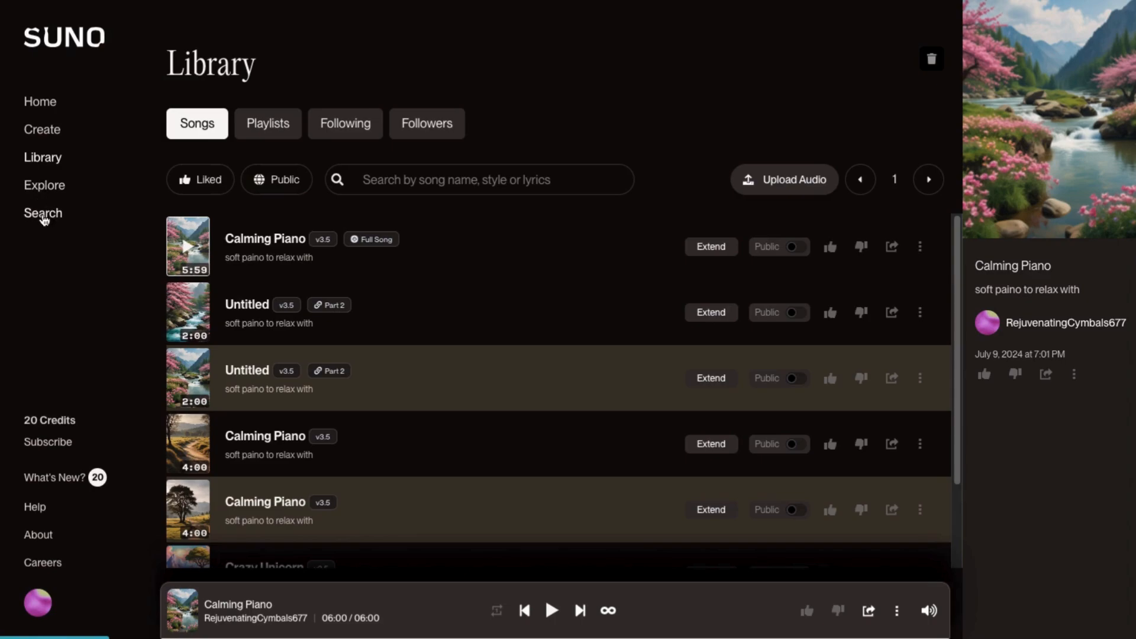
click(42, 214)
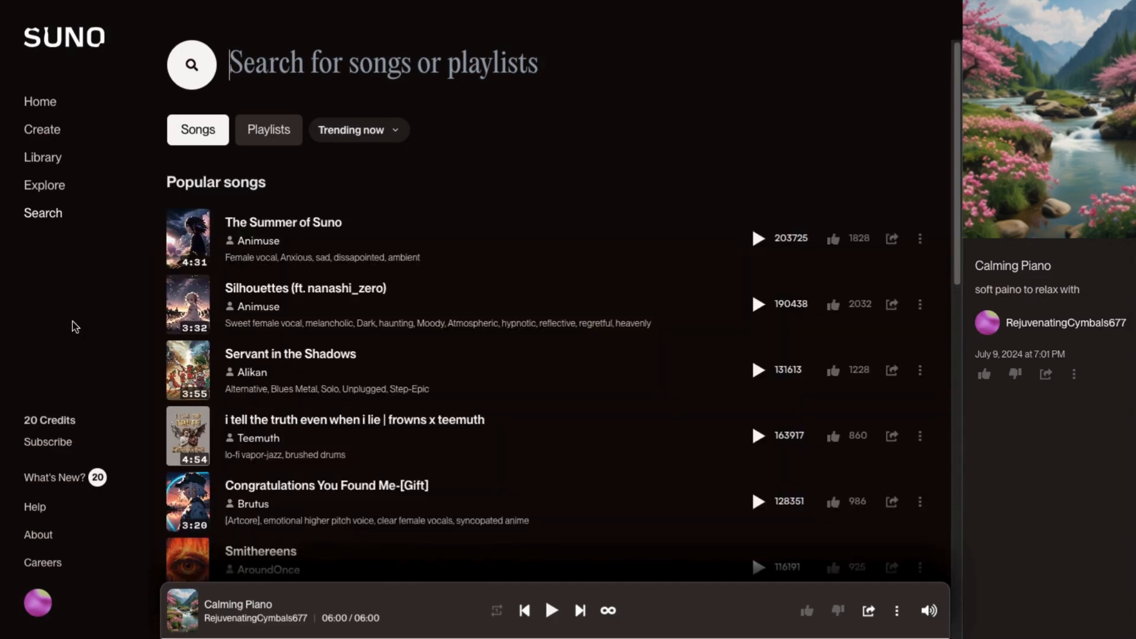
click(58, 426)
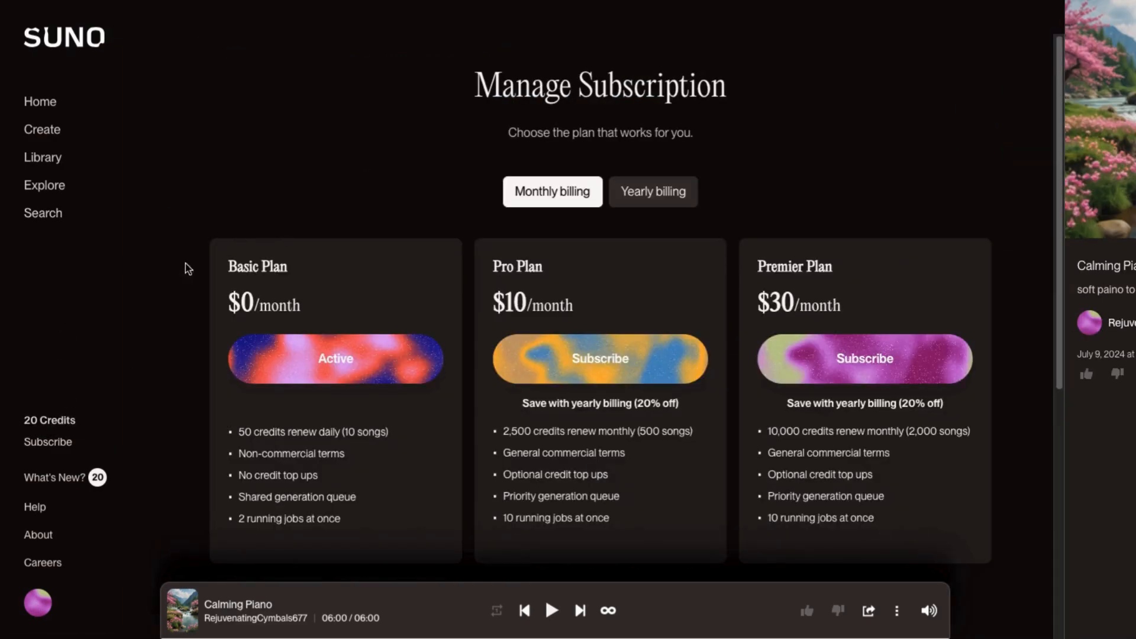
click(51, 444)
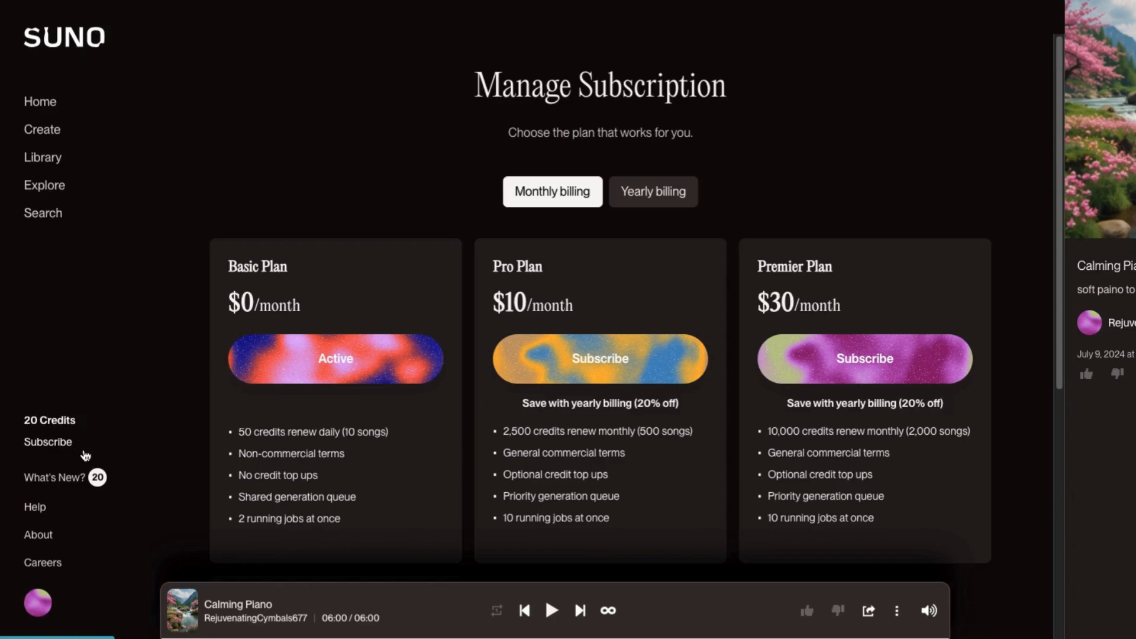
- Read through the What's New announcements and close them
click(50, 480)
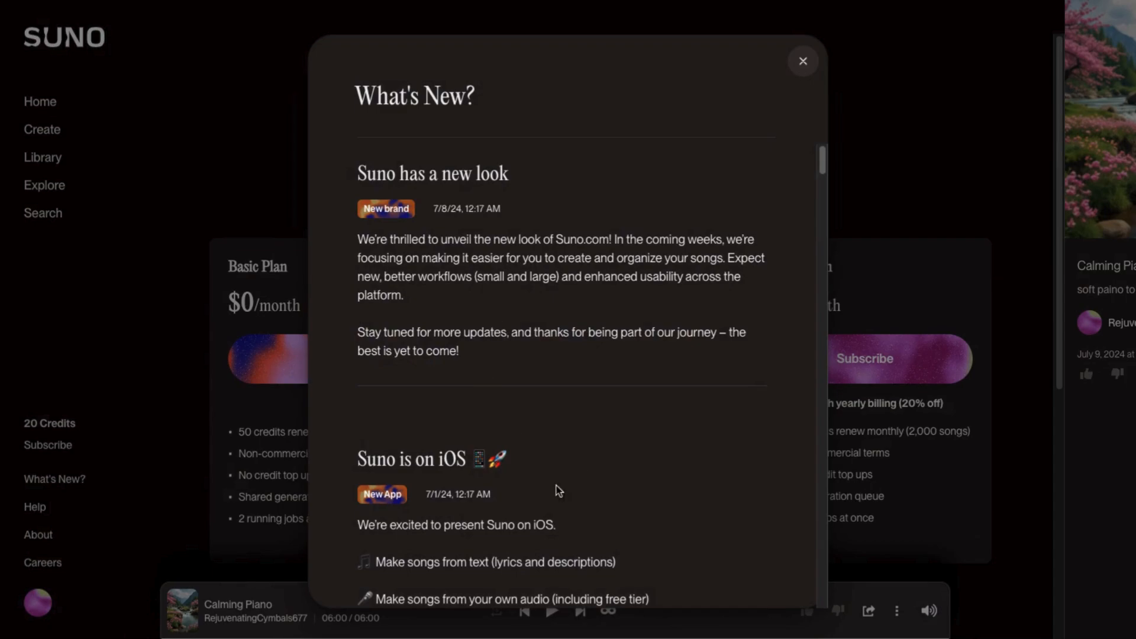
scroll(827, 160, down, 10)
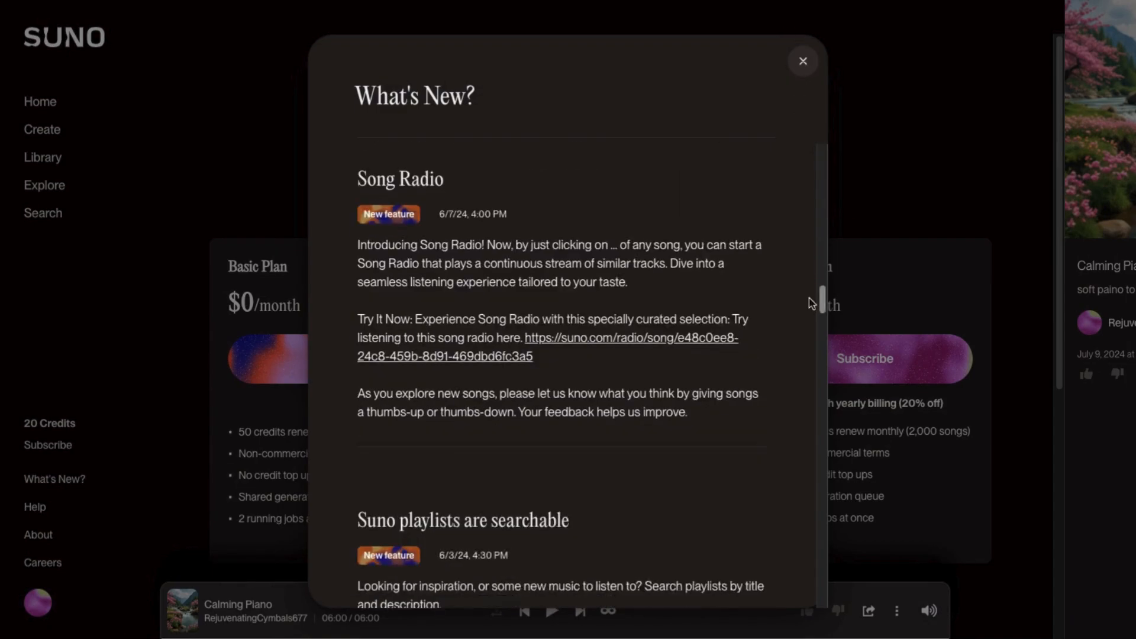
click(803, 61)
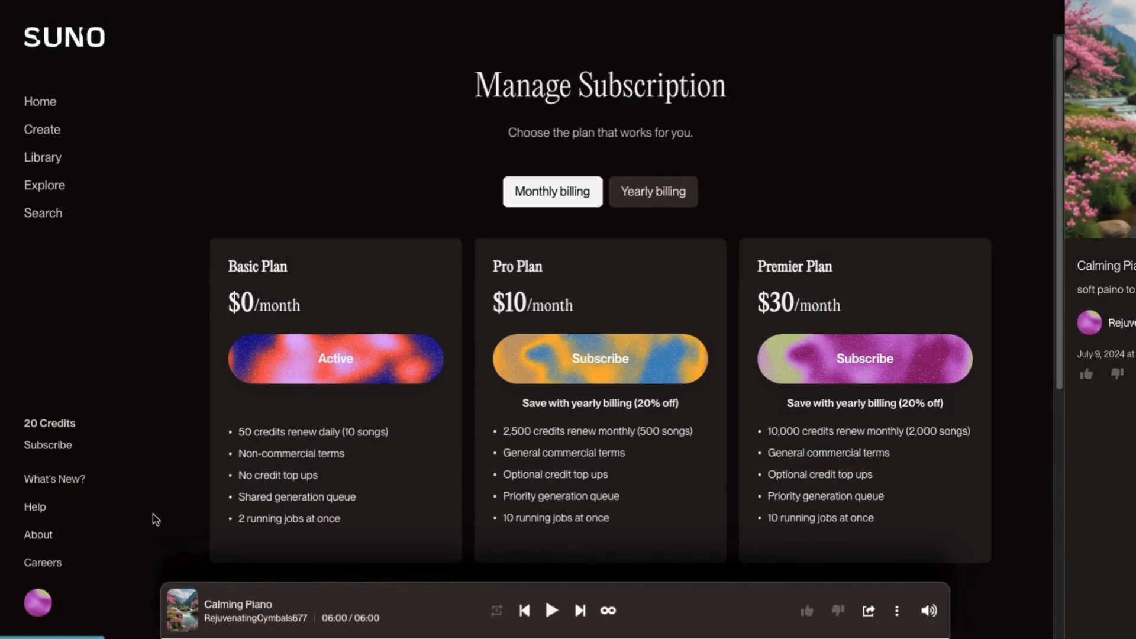
- Return to the Home page and scroll through its showcase, trending, playlist, new and liked song sections
click(34, 104)
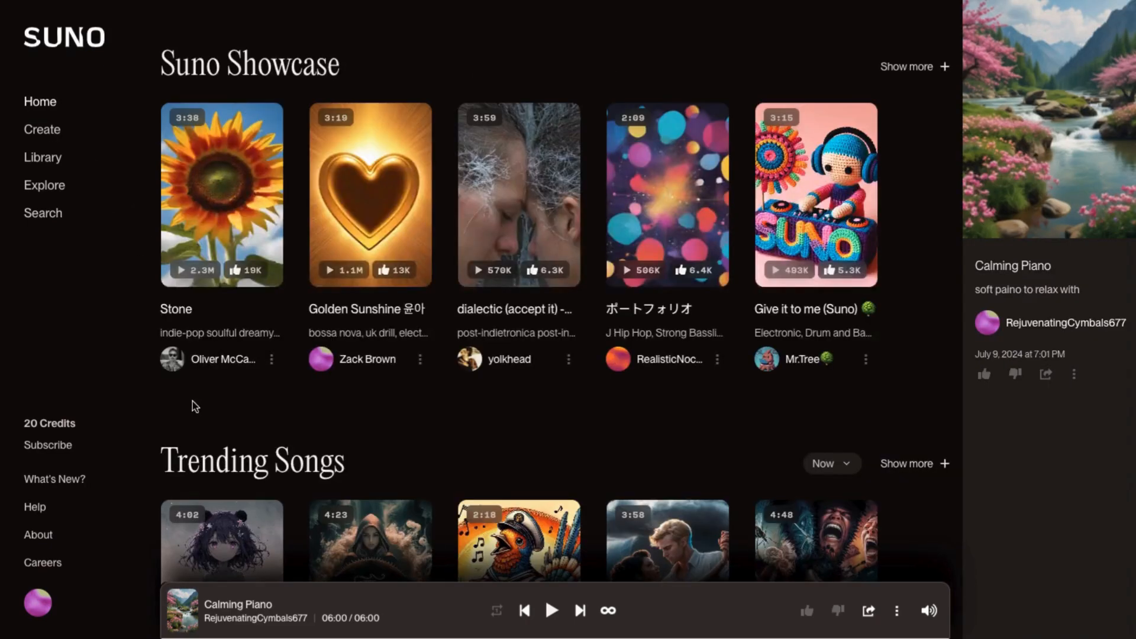
click(120, 504)
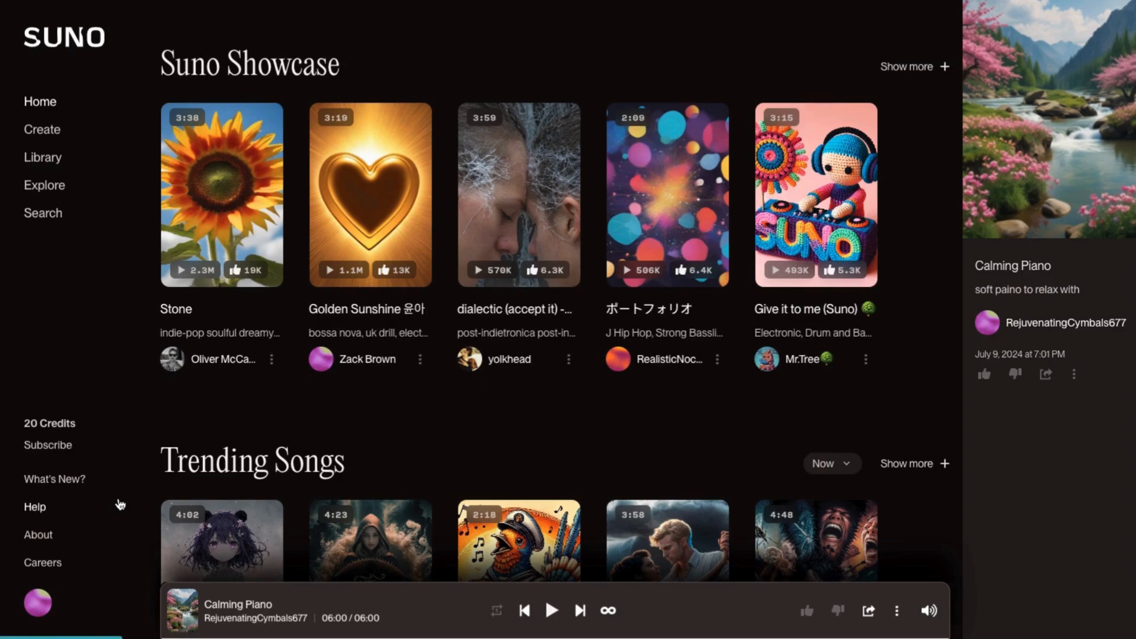
scroll(939, 352, down, 10)
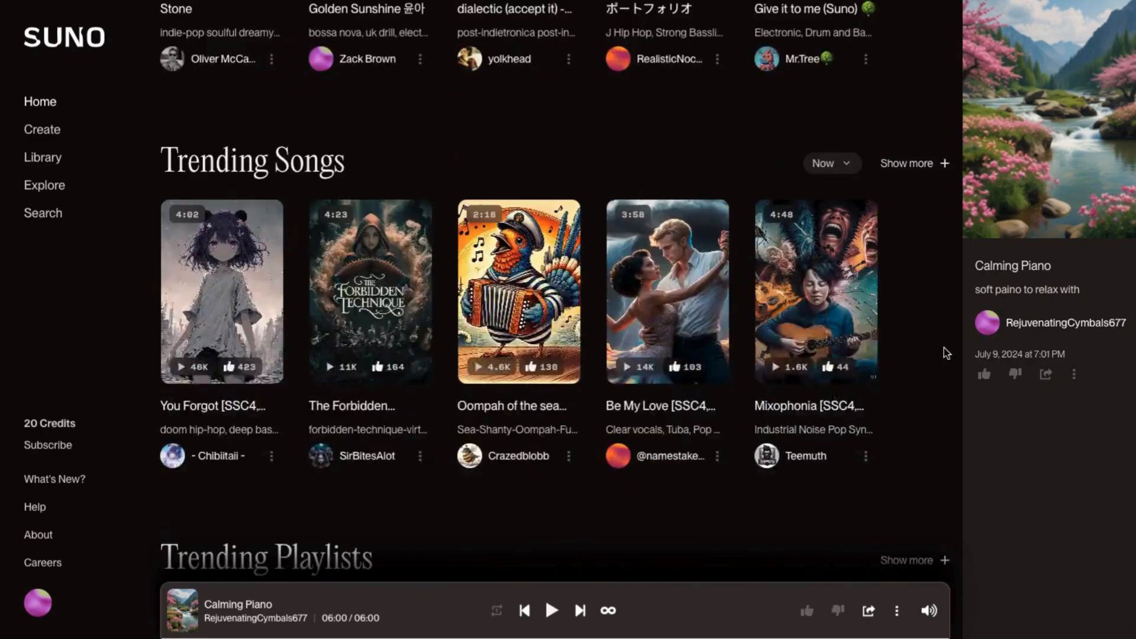
scroll(946, 353, down, 6)
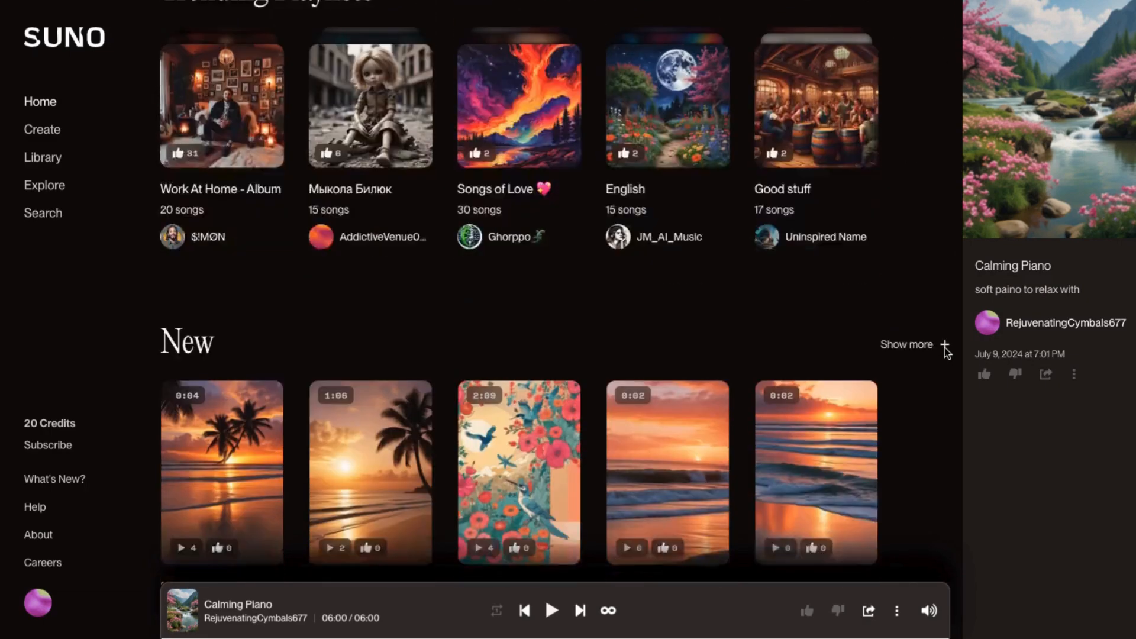
scroll(947, 353, down, 2)
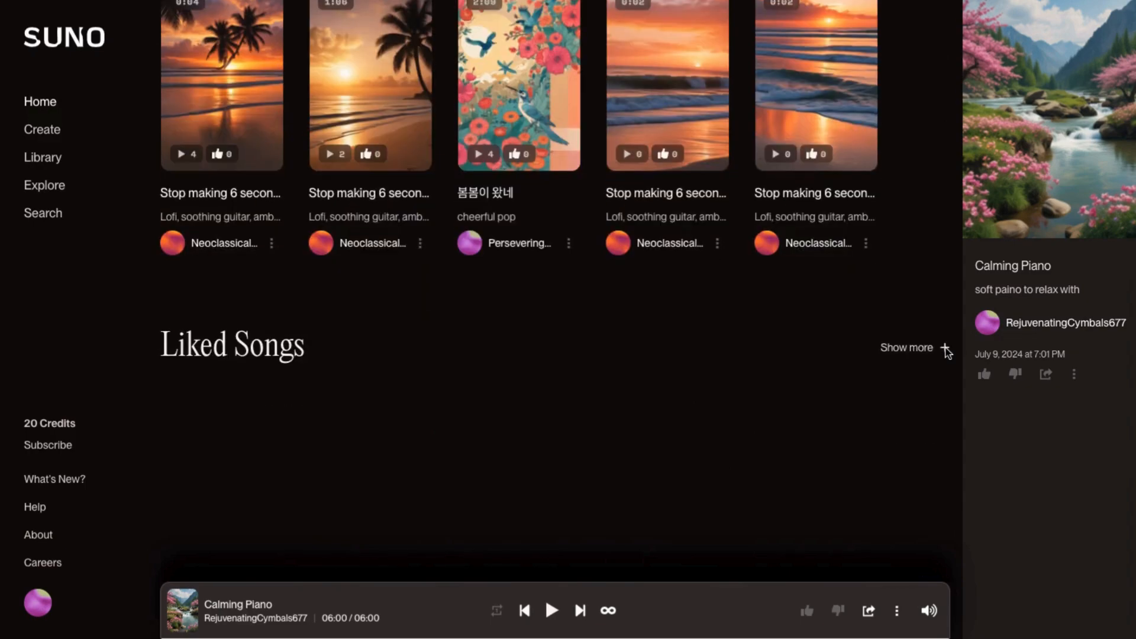
scroll(946, 354, up, 2)
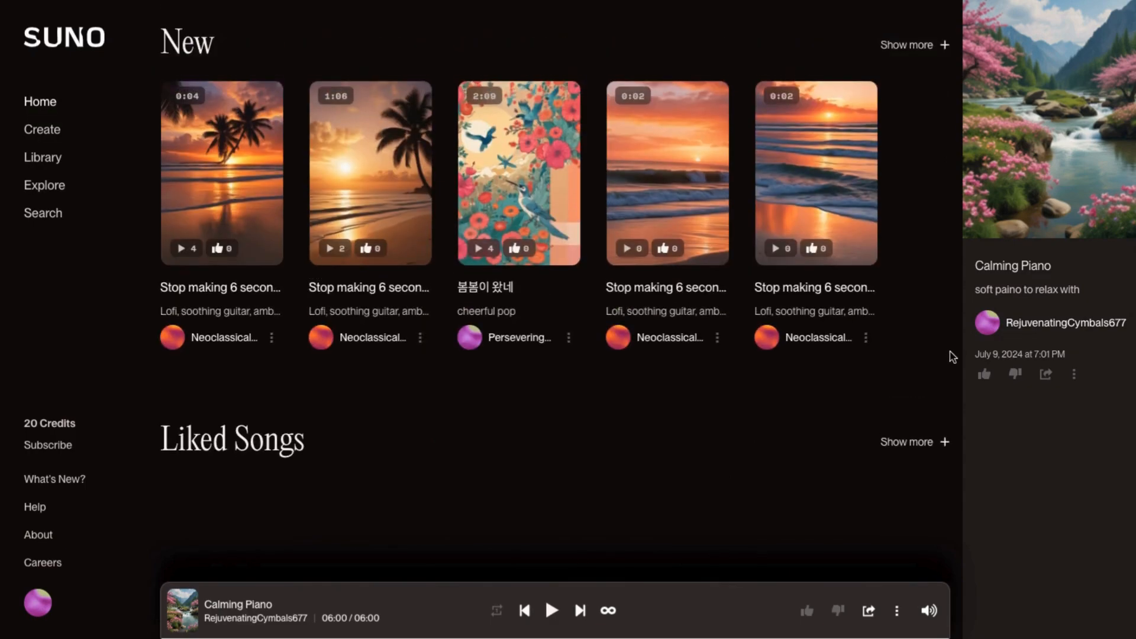